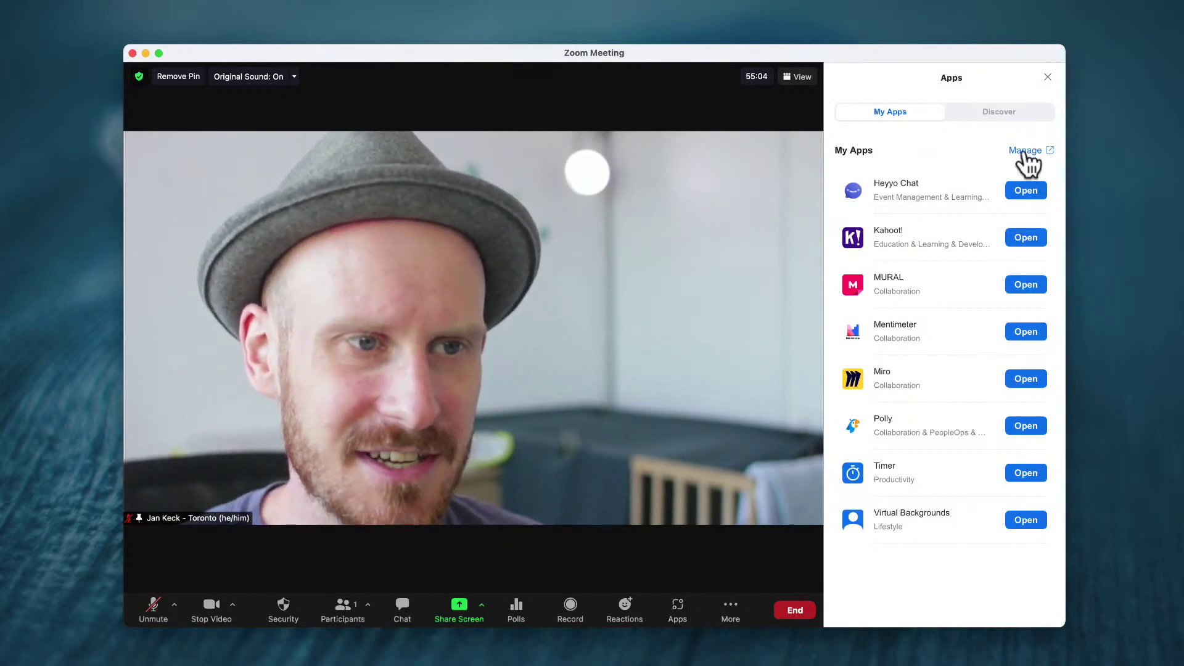
Choose Ask Away from the discoverable Zoom apps, start adding it to the account, and review its authorization page.
click(1000, 113)
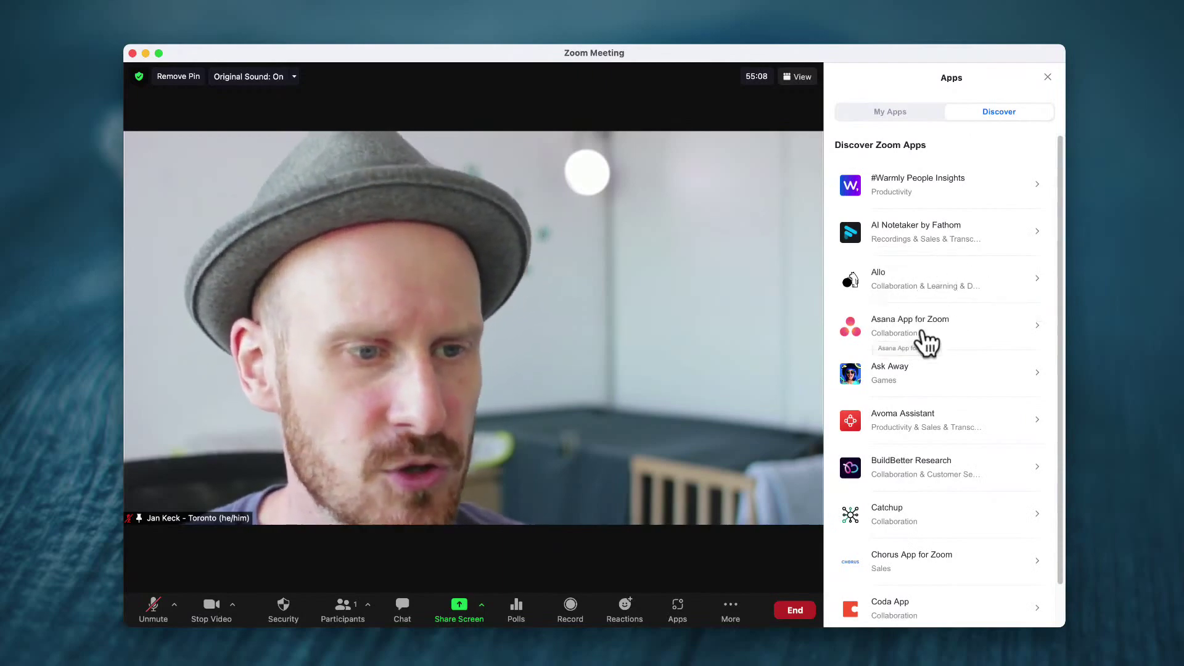
click(928, 343)
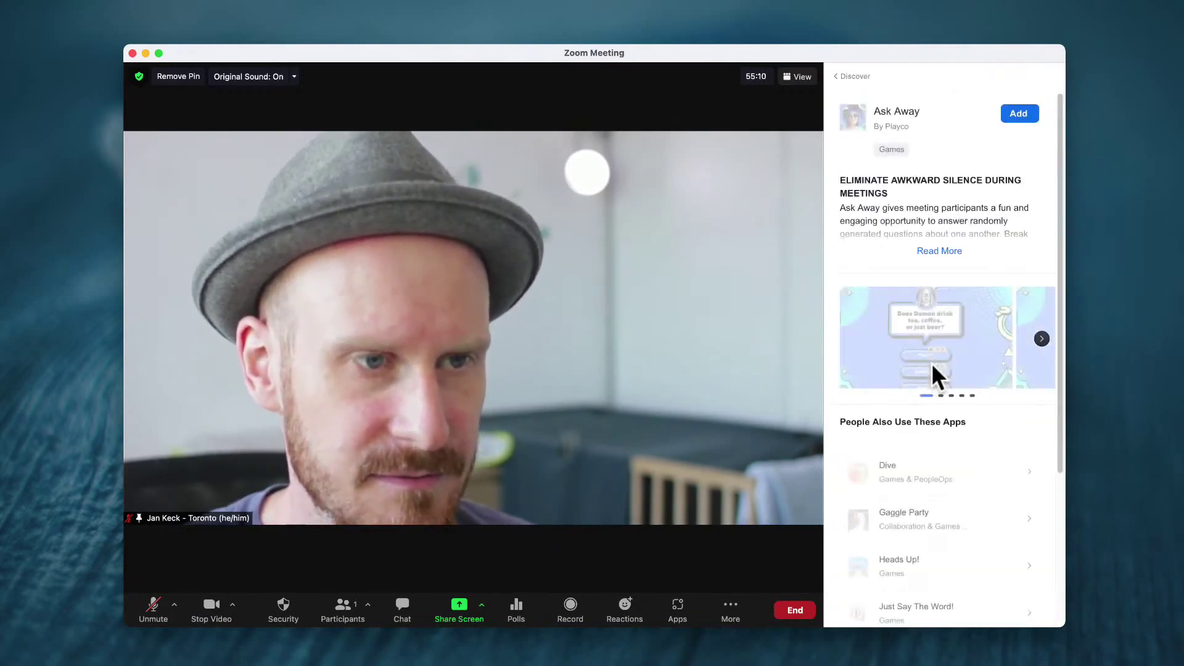
click(1017, 114)
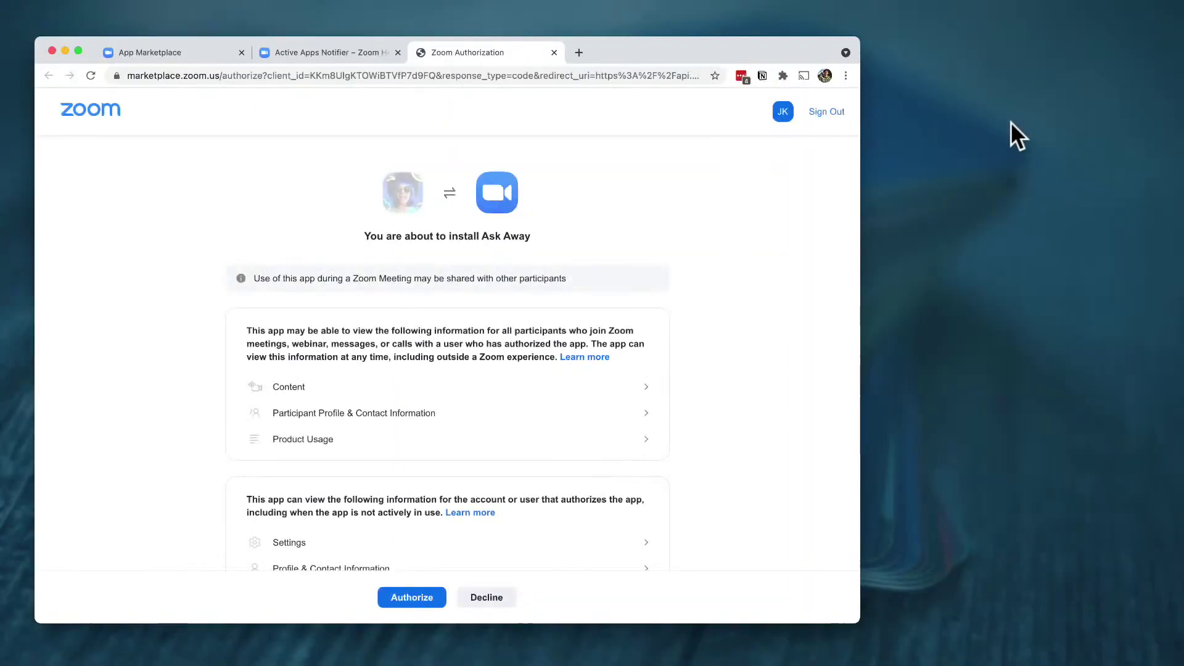
scroll(562, 202, down, 4)
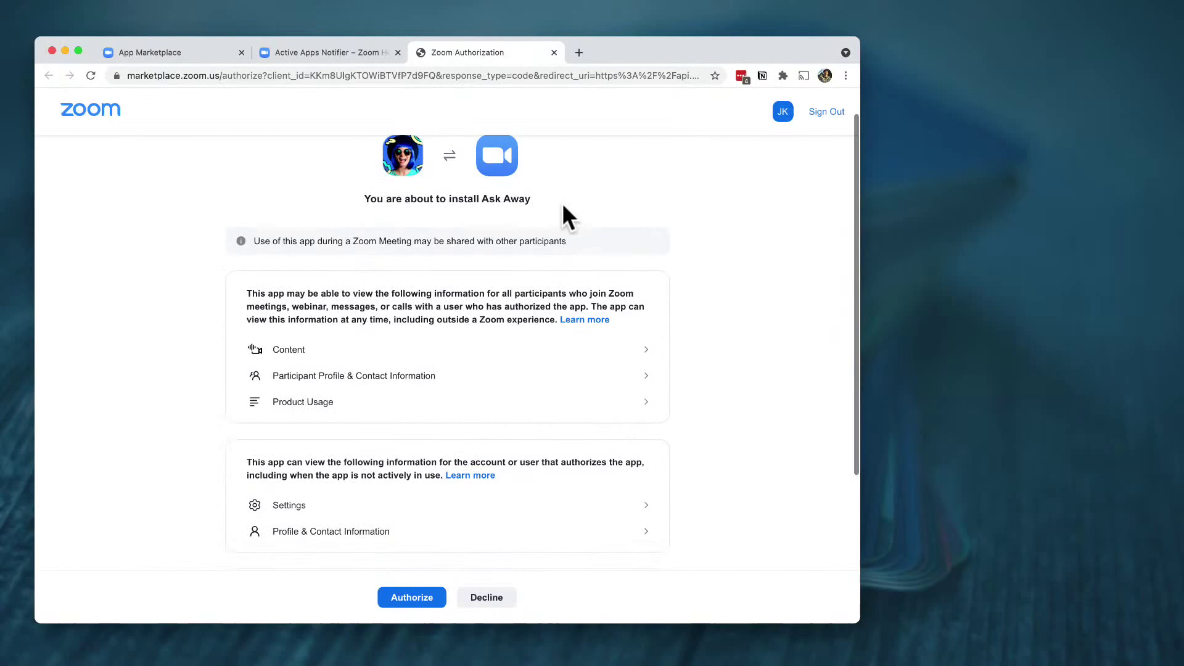
scroll(395, 462, down, 1)
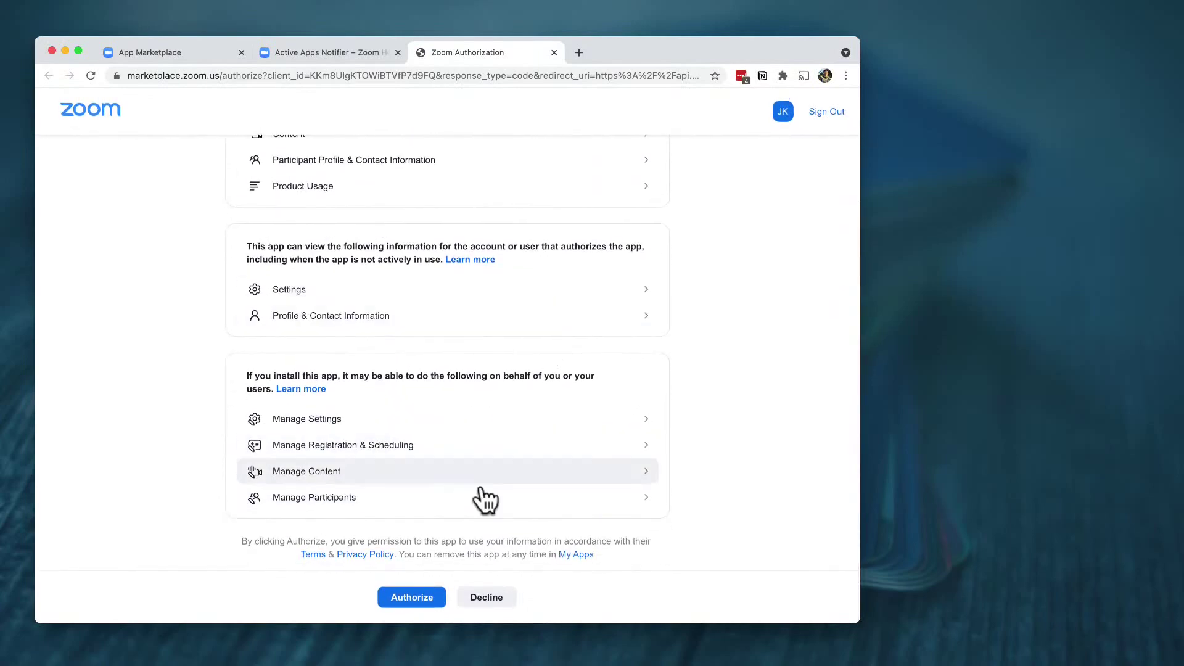
scroll(510, 333, up, 5)
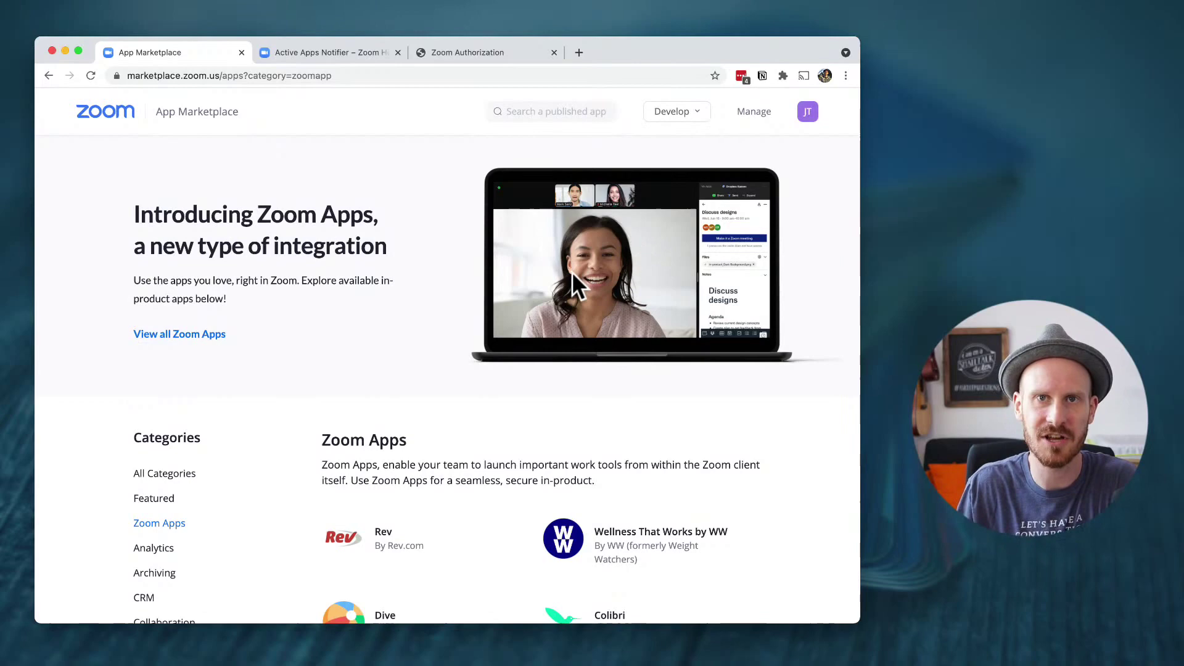
Browse the Zoom Apps category in the App Marketplace and preview the Wellness That Works by WW description.
scroll(469, 336, down, 5)
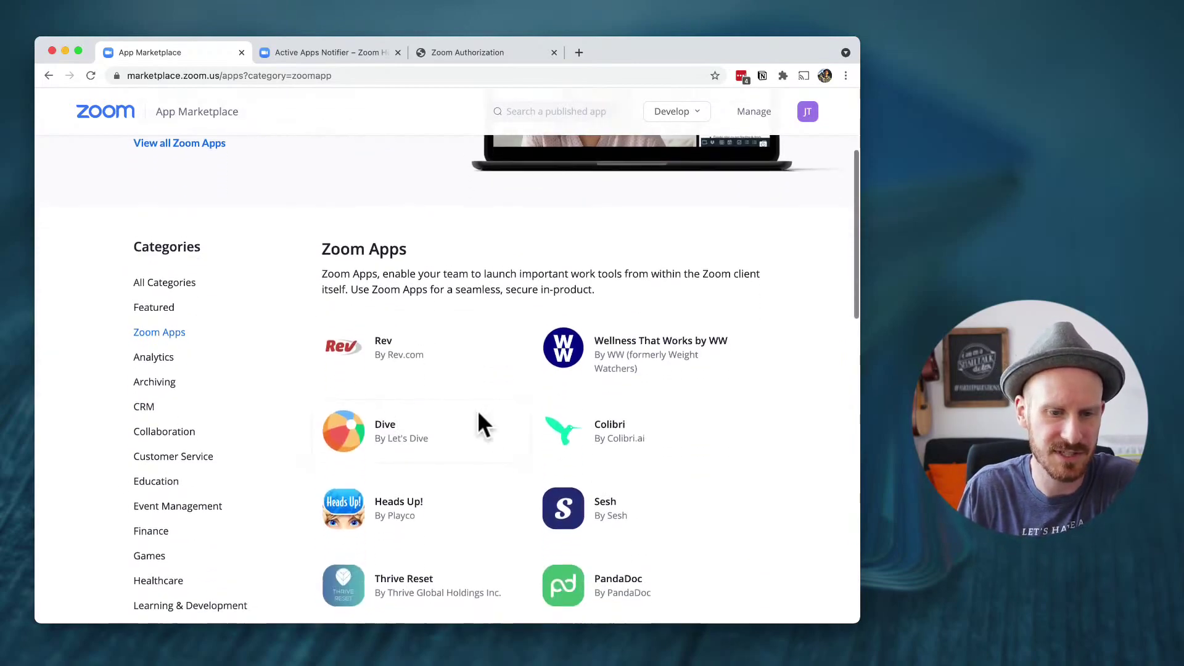
mouse_move(629, 373)
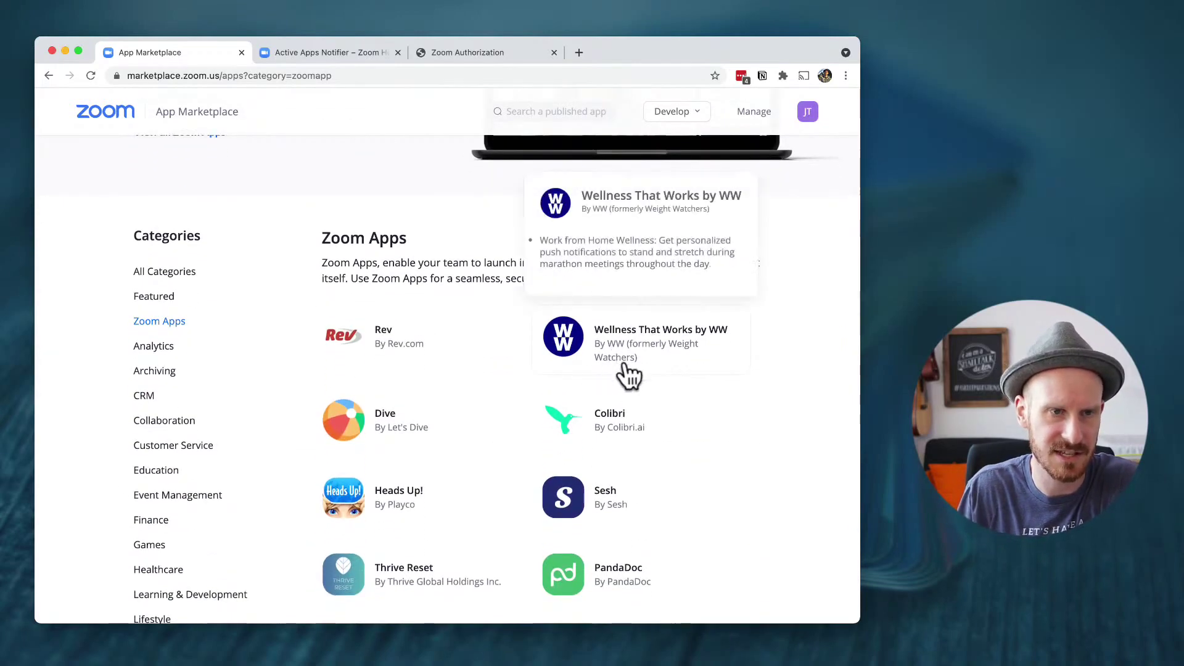
Examine Ask Away's requested permissions, expanding Participant Profile & Contact Information, Product Usage and Content.
click(472, 53)
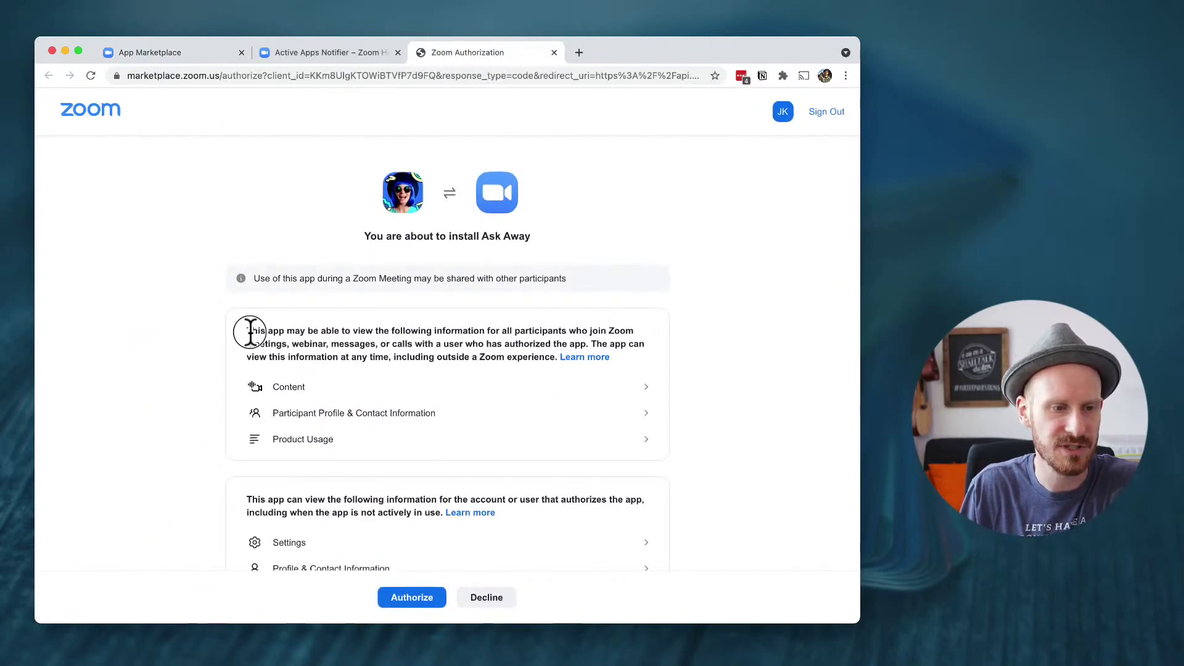
drag(249, 333, 518, 333)
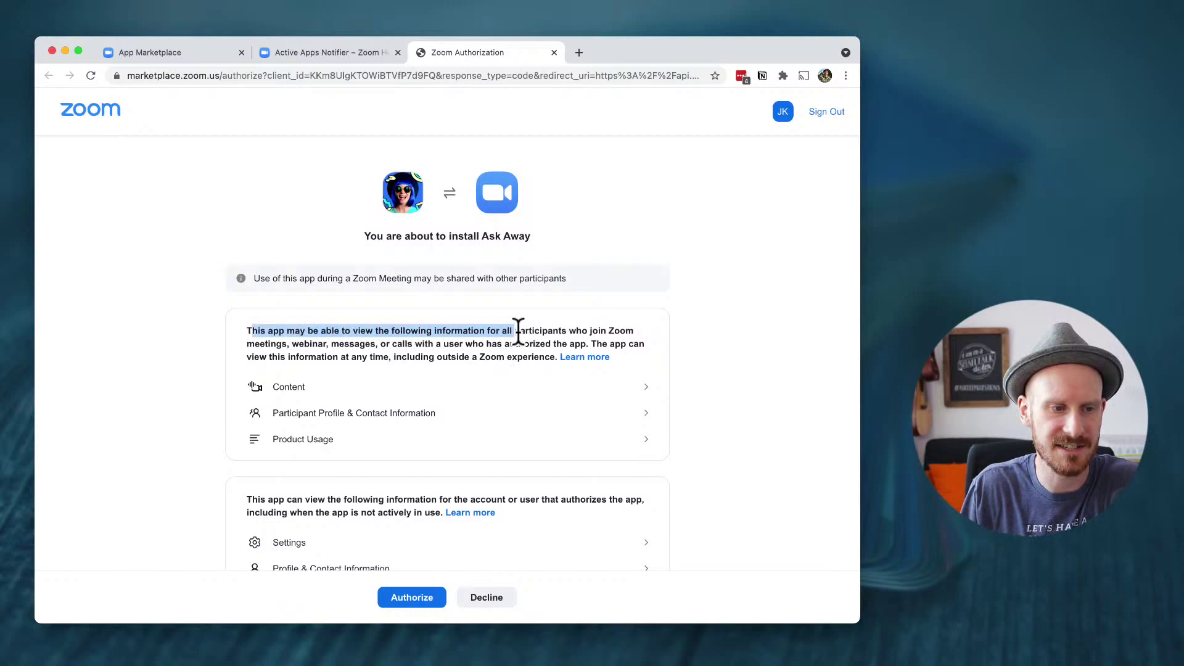
click(518, 333)
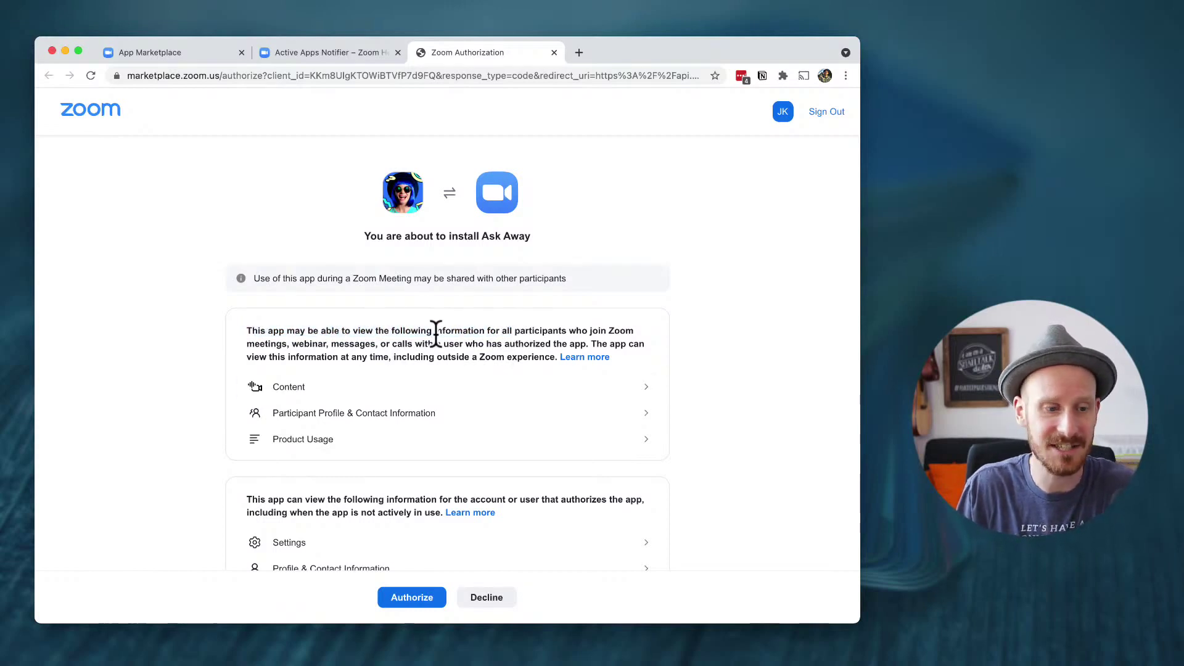
scroll(439, 340, down, 3)
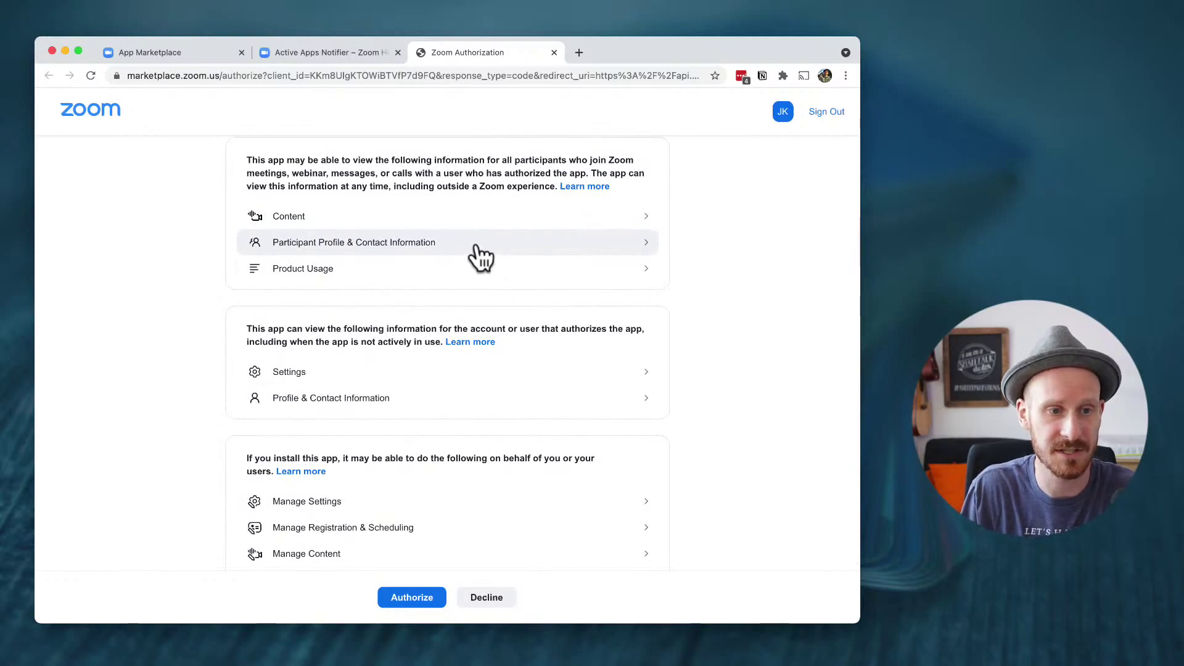
click(476, 249)
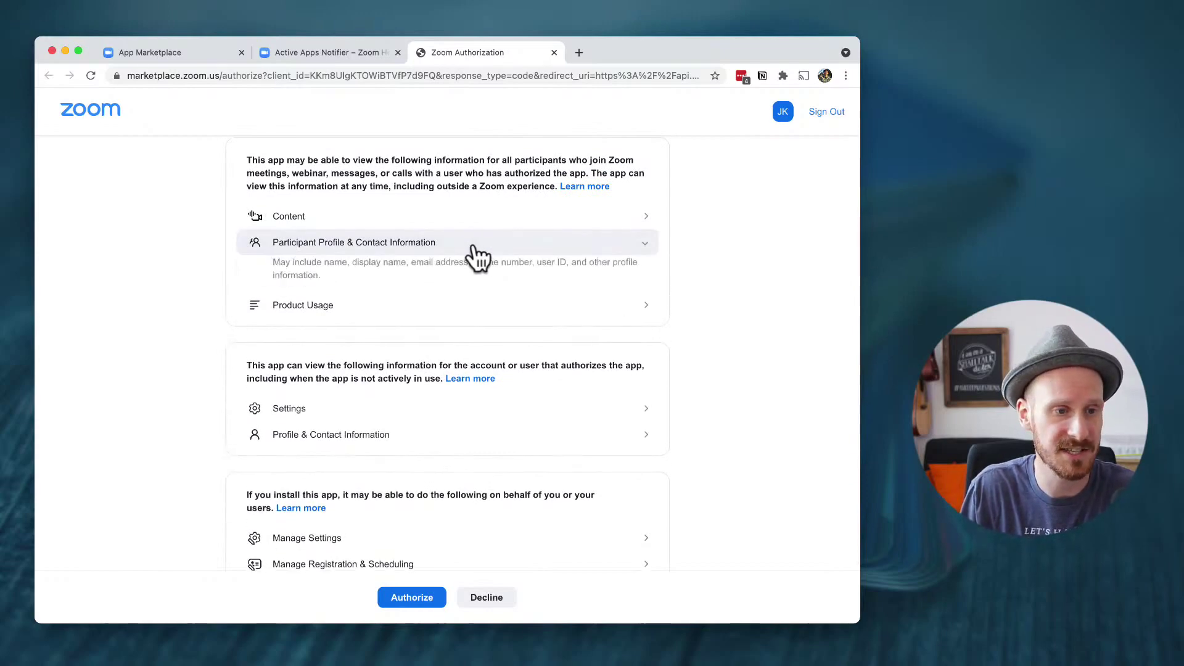
click(441, 308)
click(455, 223)
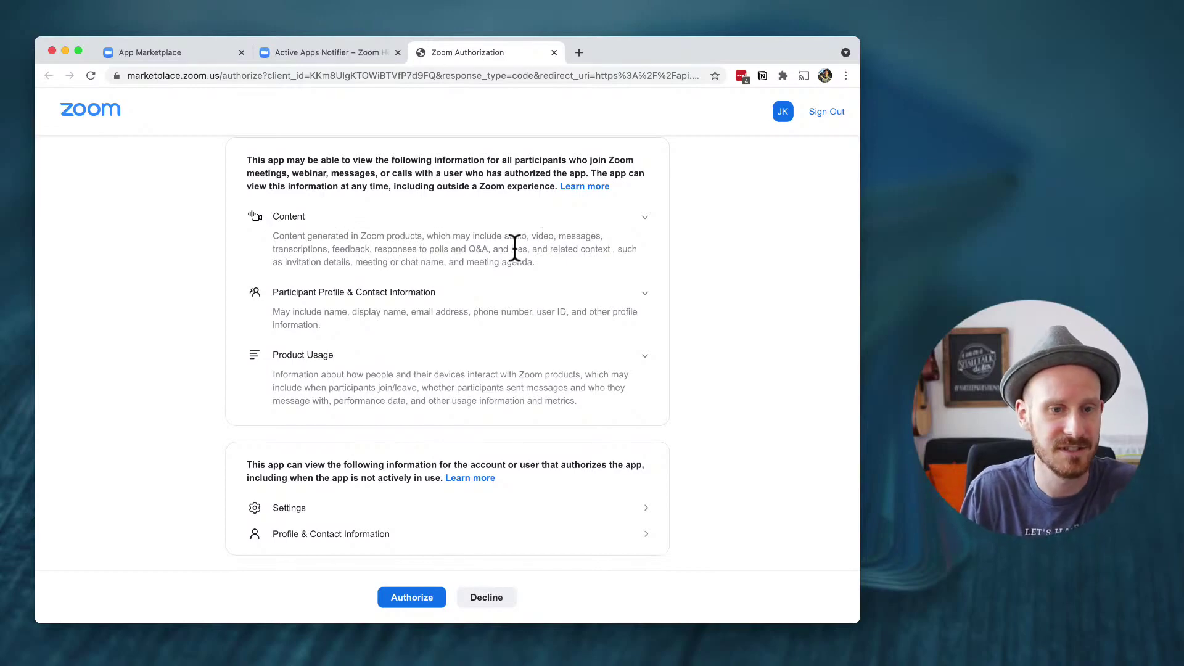
scroll(584, 259, down, 3)
scroll(478, 308, down, 2)
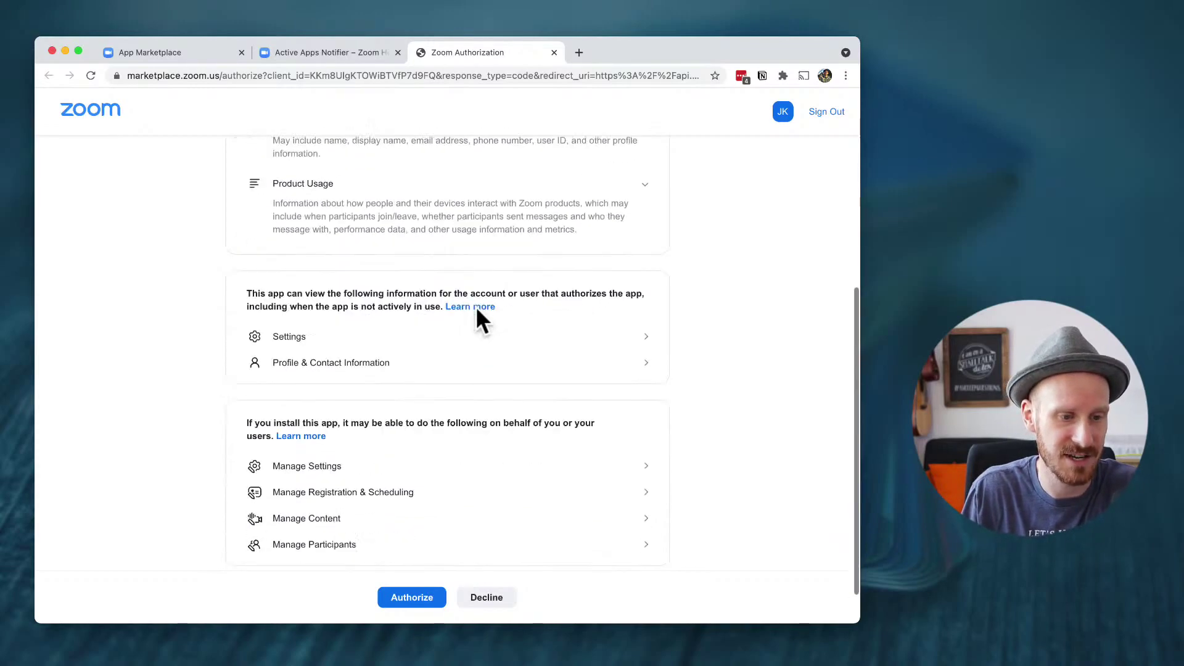
scroll(479, 306, up, 10)
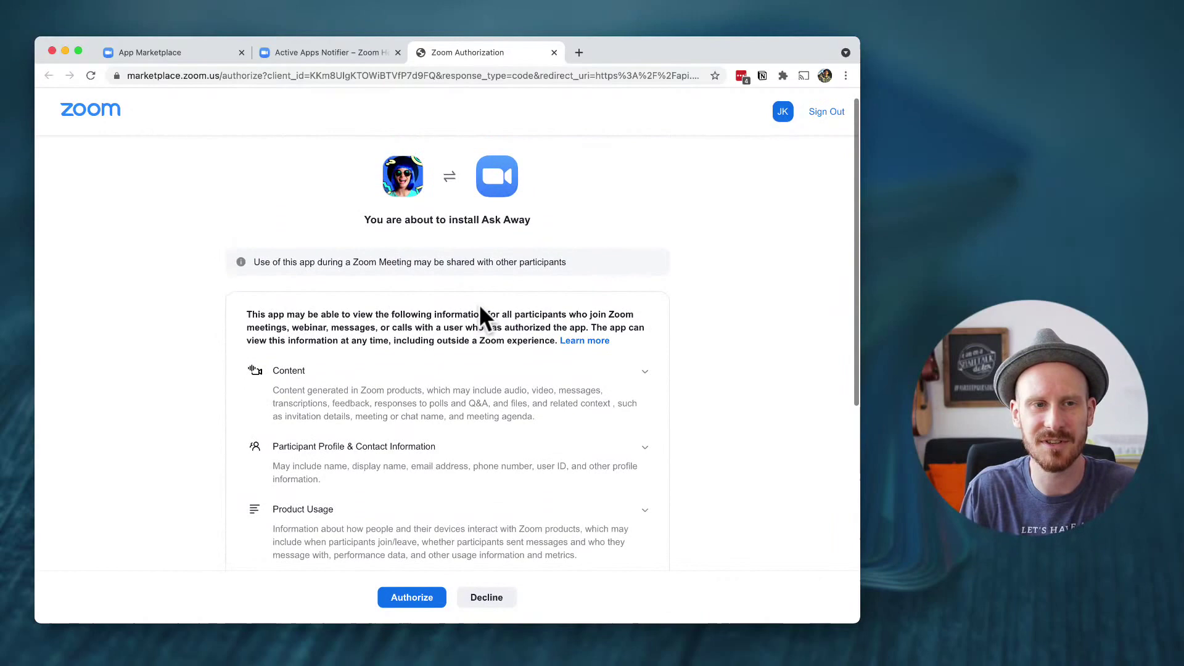
scroll(479, 305, up, 1)
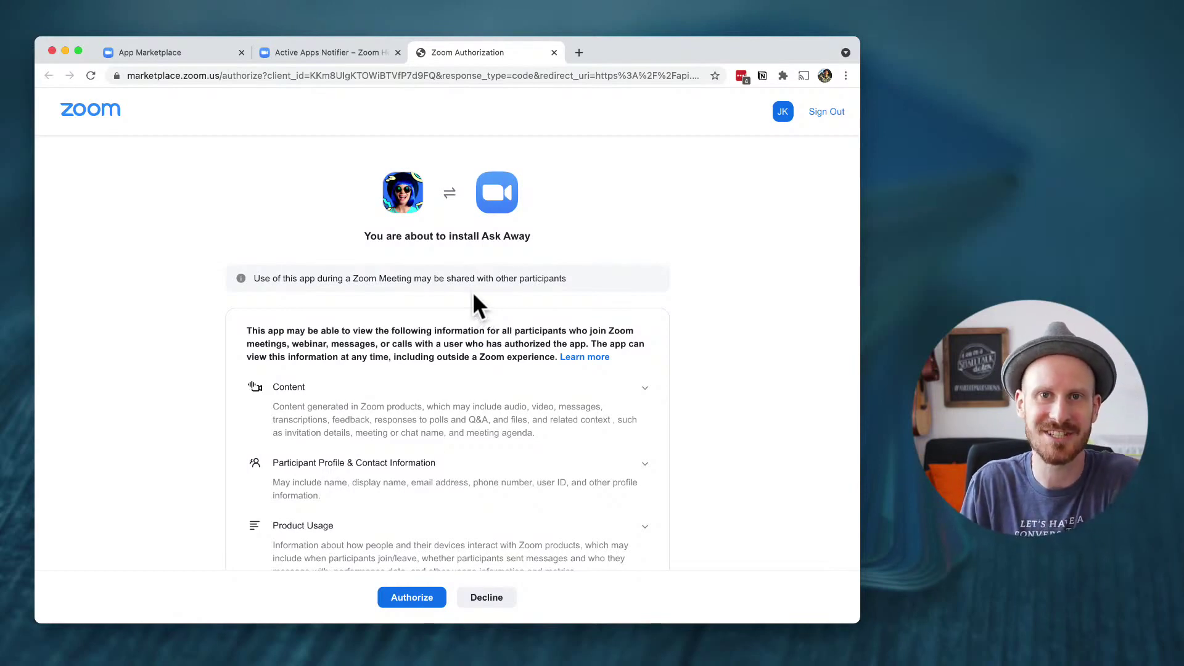
Read the overview of the Active Apps Notifier help article, highlighting its title and the words "To enhance transparency".
click(315, 58)
scroll(640, 323, up, 15)
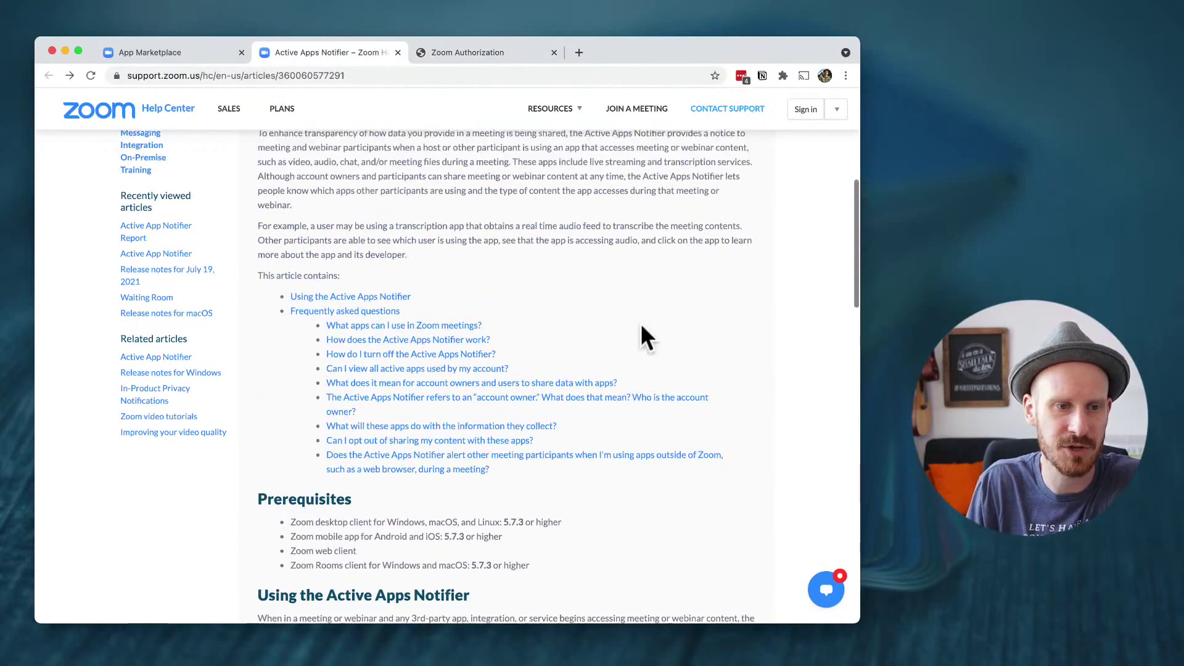
drag(238, 422, 538, 430)
scroll(537, 427, down, 3)
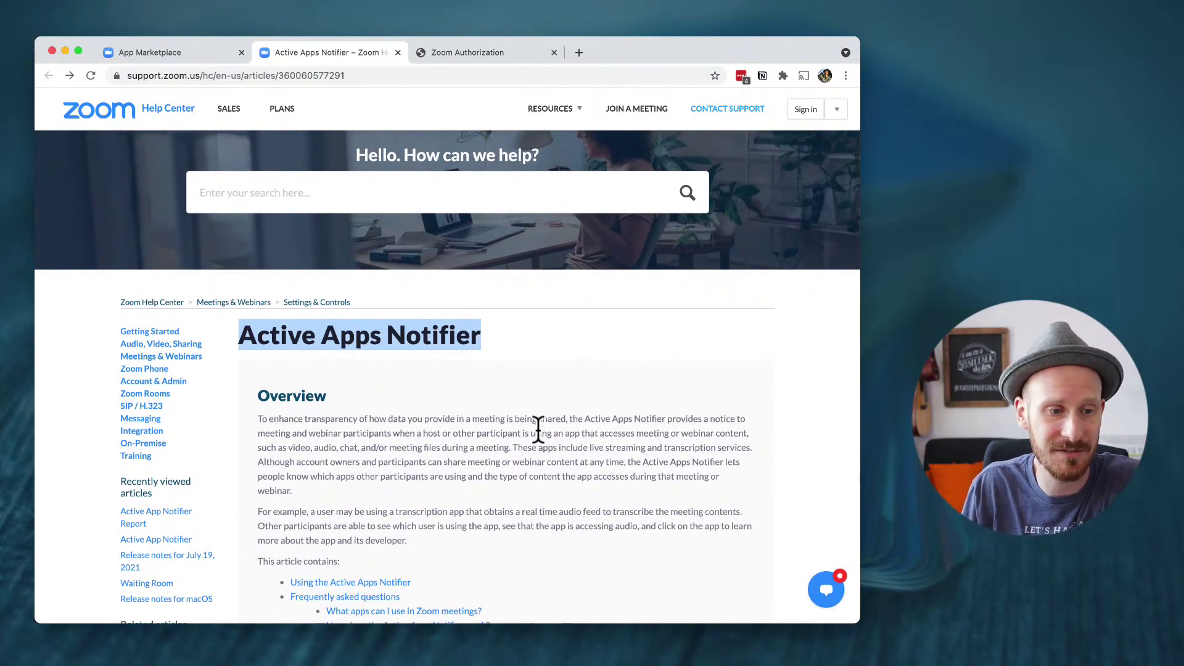
scroll(538, 429, down, 3)
click(471, 373)
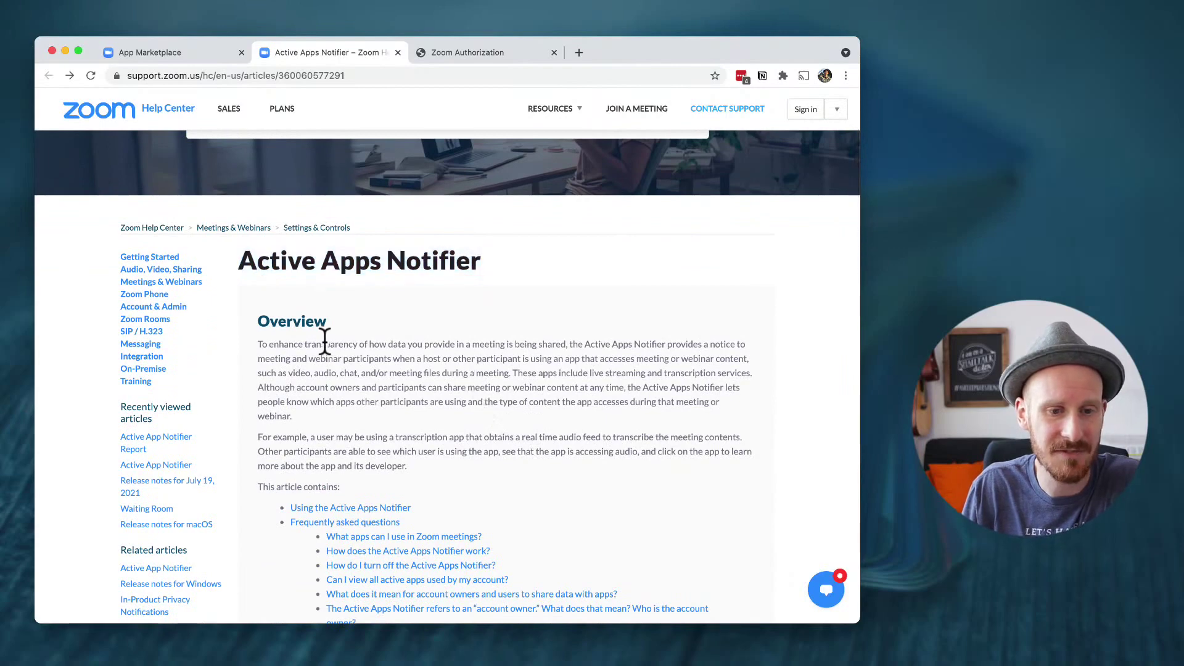
drag(259, 345, 362, 353)
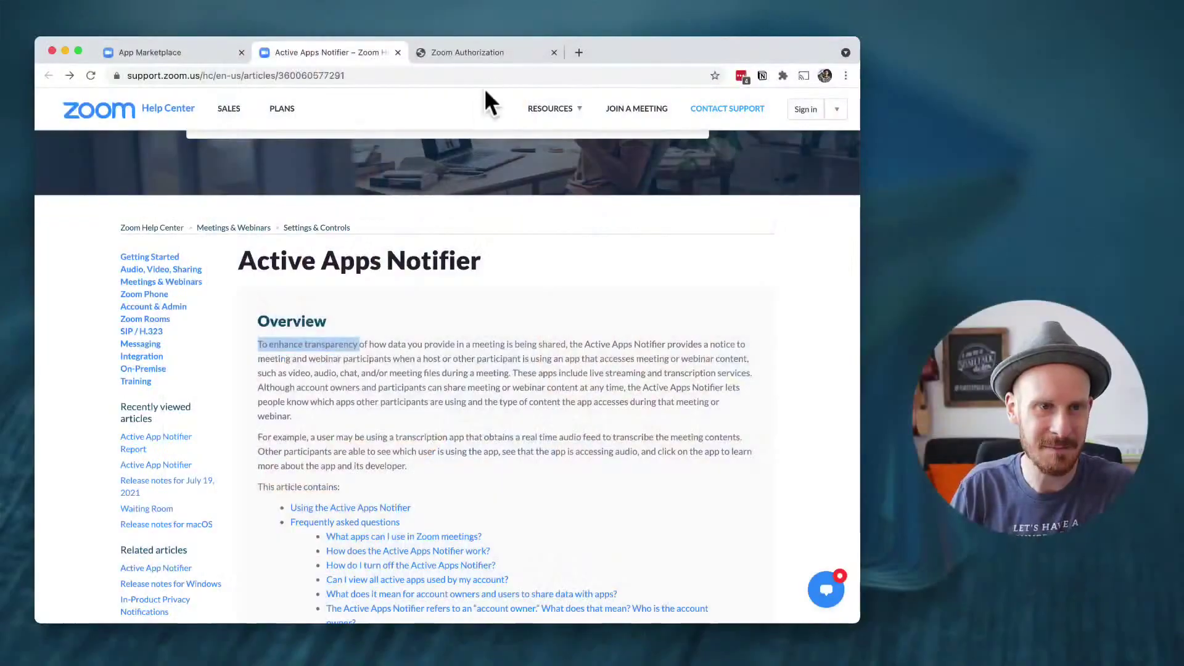
Return to the Ask Away authorization page and recheck which participant information the app may view.
click(487, 53)
scroll(678, 336, down, 4)
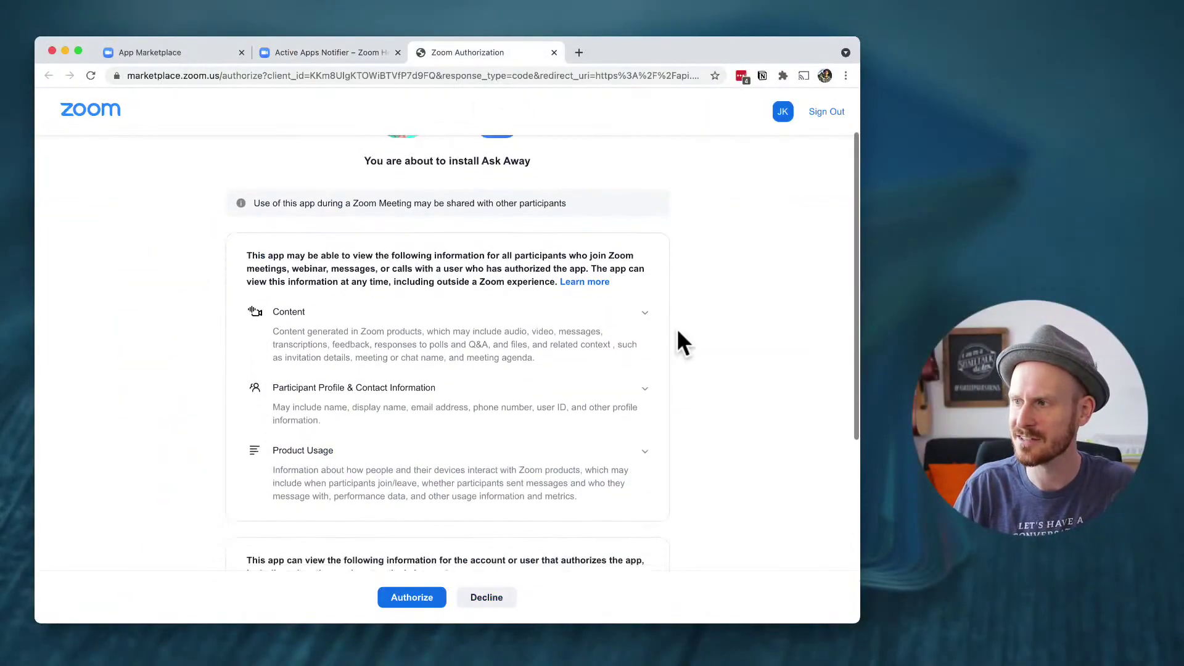
scroll(678, 332, down, 2)
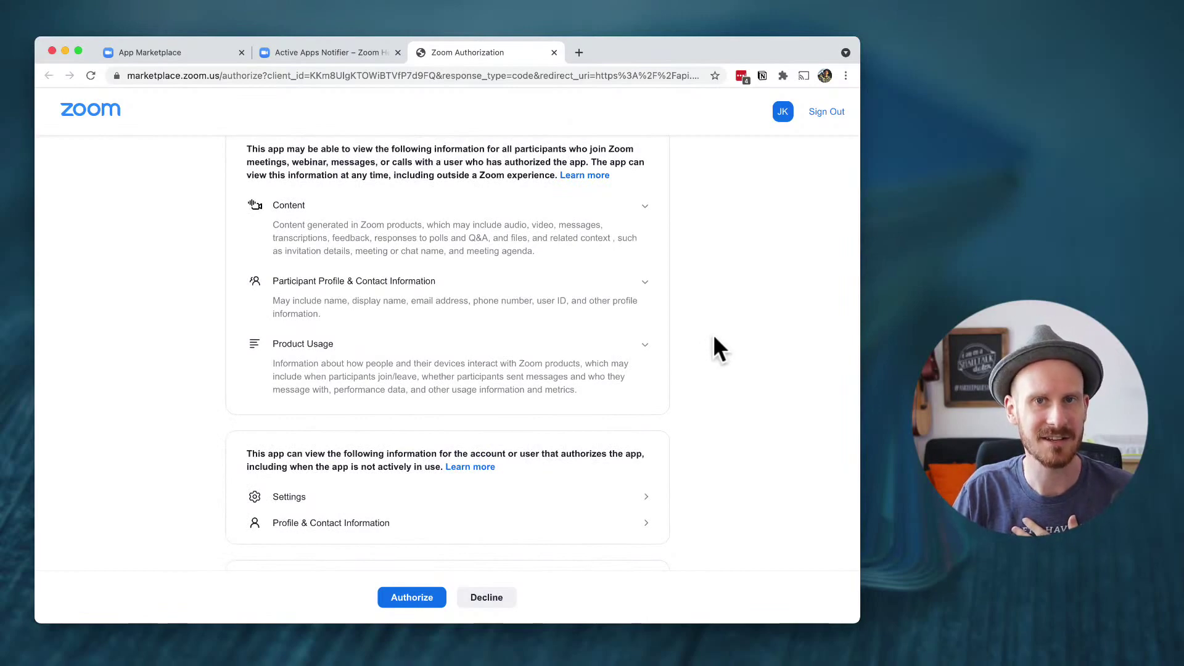
scroll(714, 337, up, 1)
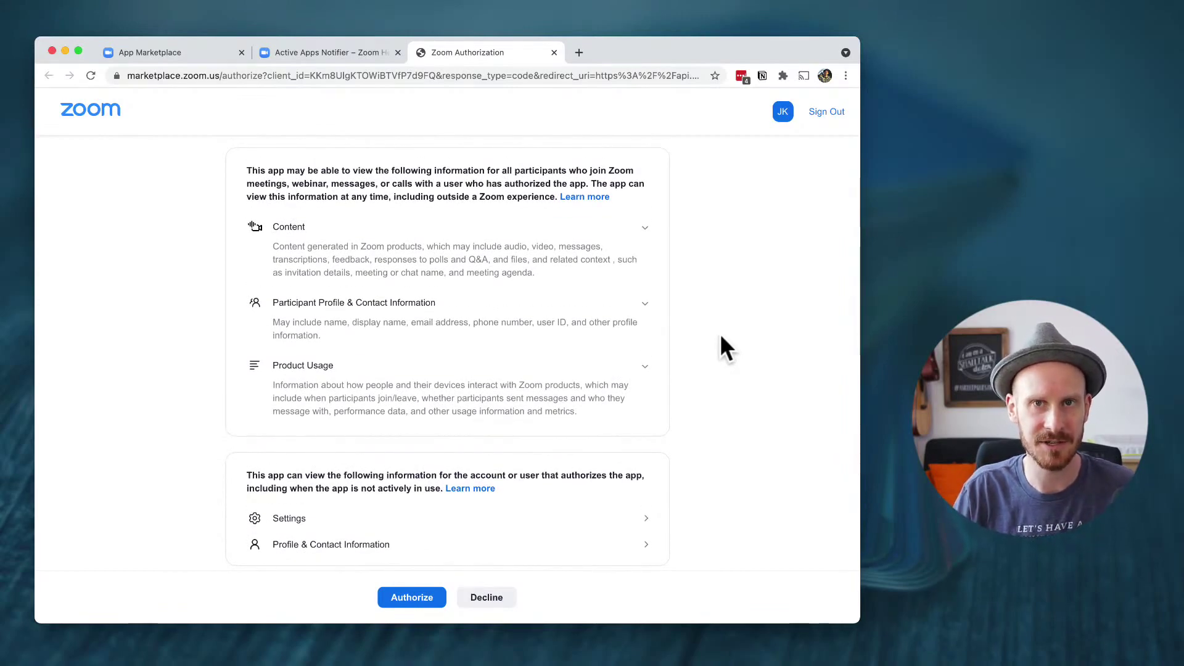
Read the Active Apps Notifier article's FAQ, highlighting the question about viewing all active apps used by the account.
click(341, 49)
scroll(528, 295, down, 5)
scroll(543, 356, down, 10)
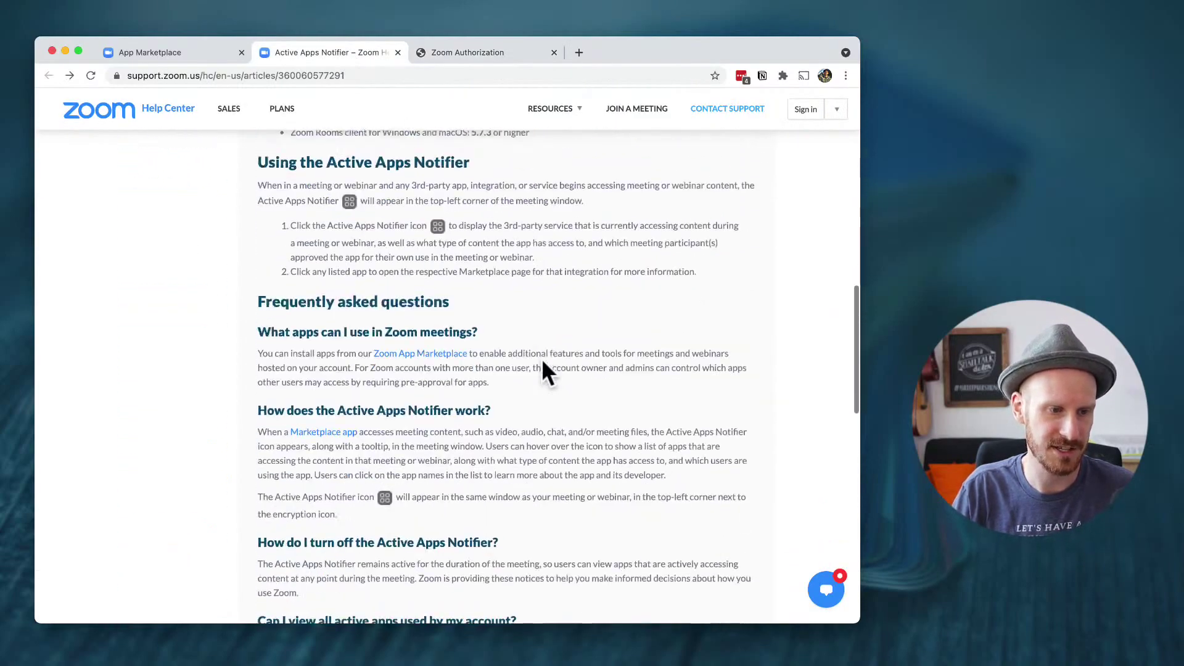
scroll(545, 354, down, 2)
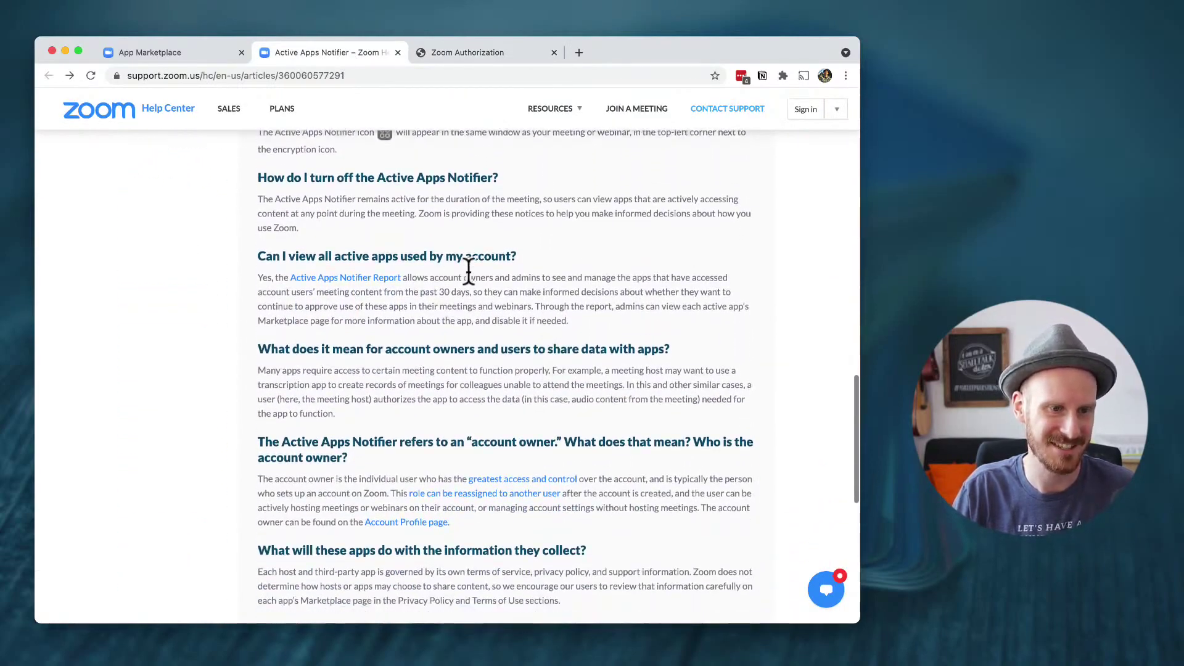
scroll(516, 343, down, 2)
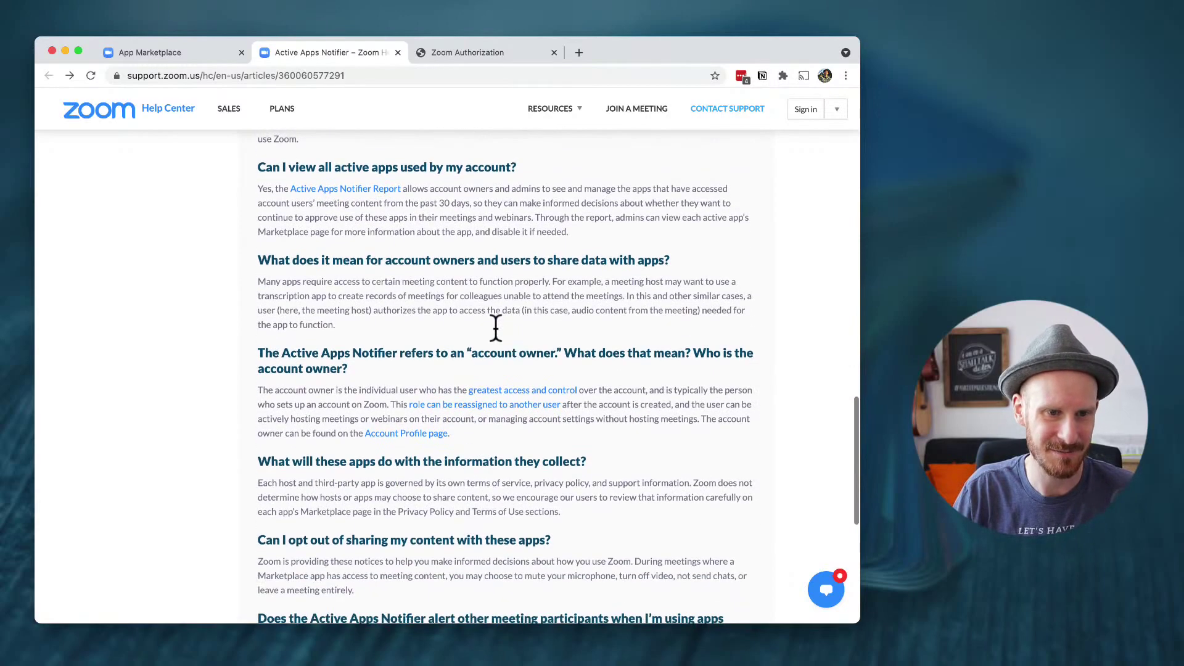
scroll(530, 296, up, 5)
drag(282, 374, 528, 379)
click(553, 373)
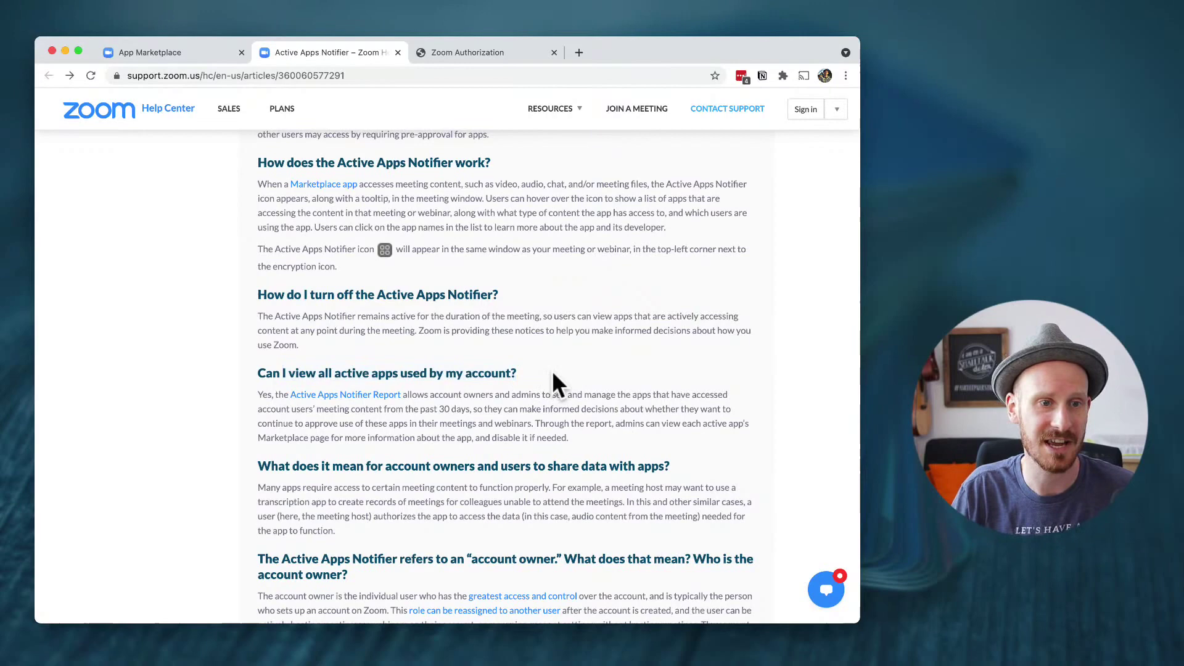
scroll(550, 373, down, 2)
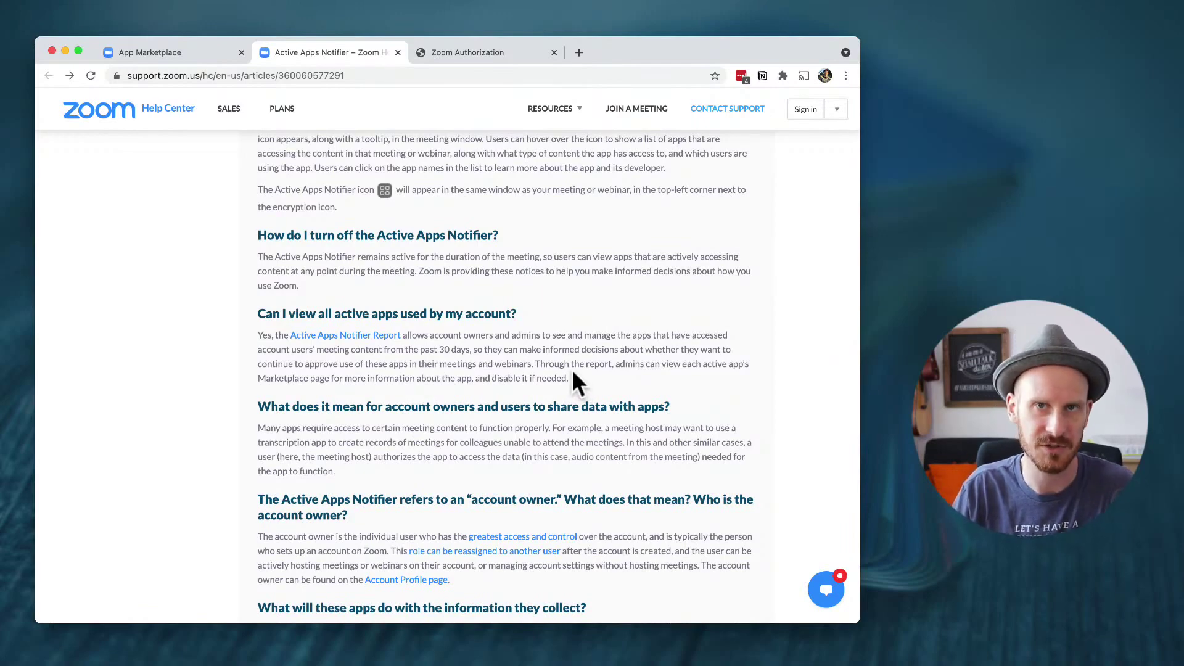
Highlight the FAQ question on what apps do with collected information, its answer, and the Privacy Policy and Terms of Use mention.
scroll(572, 378, down, 7)
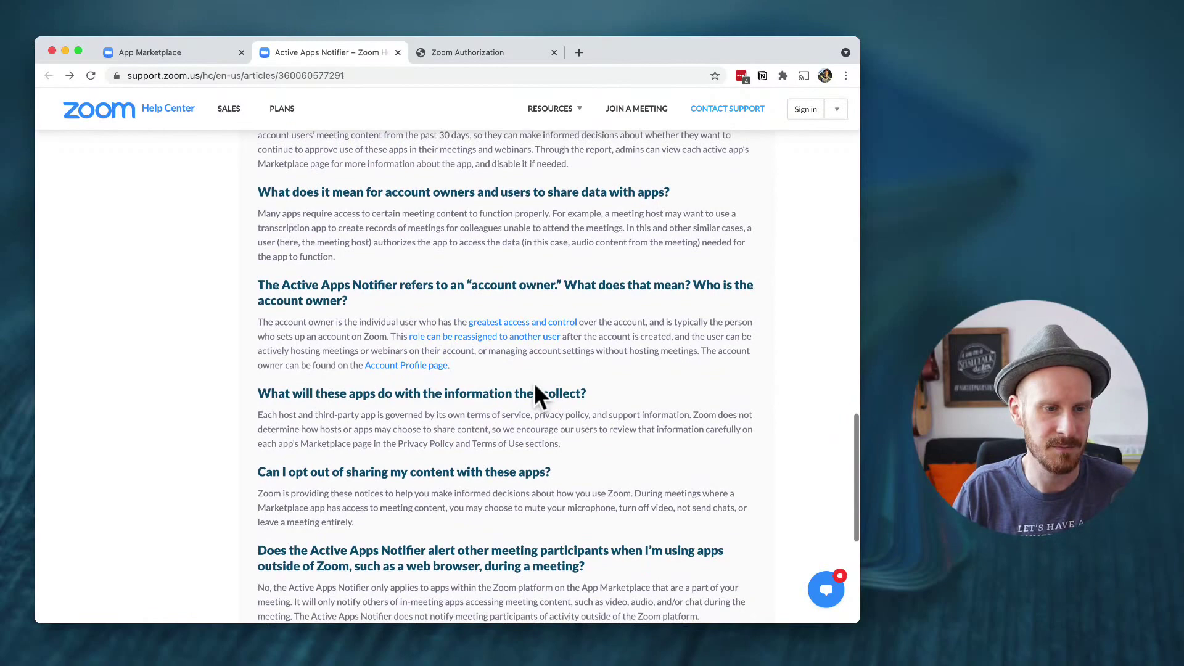
scroll(535, 387, down, 2)
drag(256, 315, 618, 318)
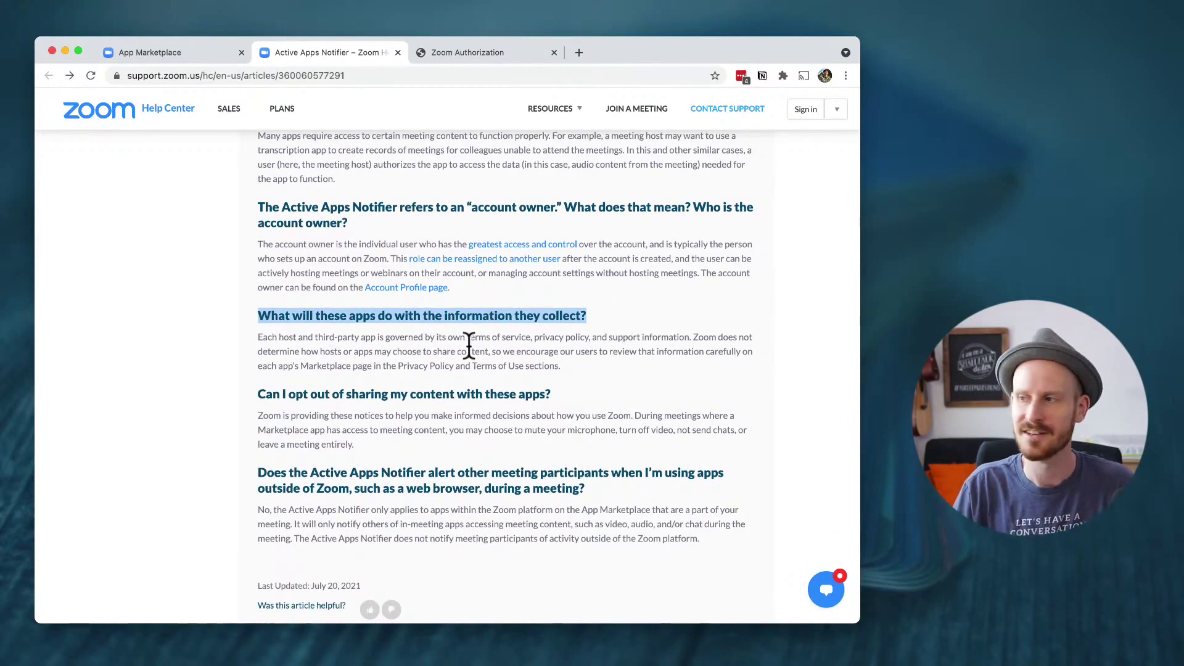
drag(258, 336, 601, 368)
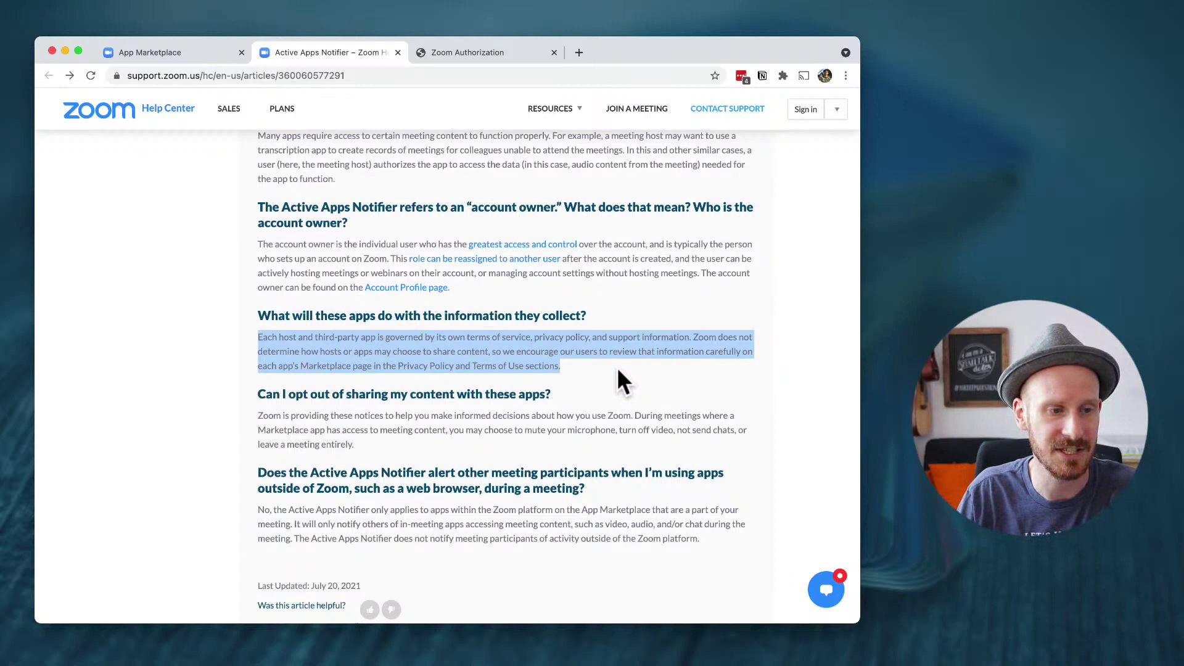
click(436, 368)
drag(398, 365, 573, 366)
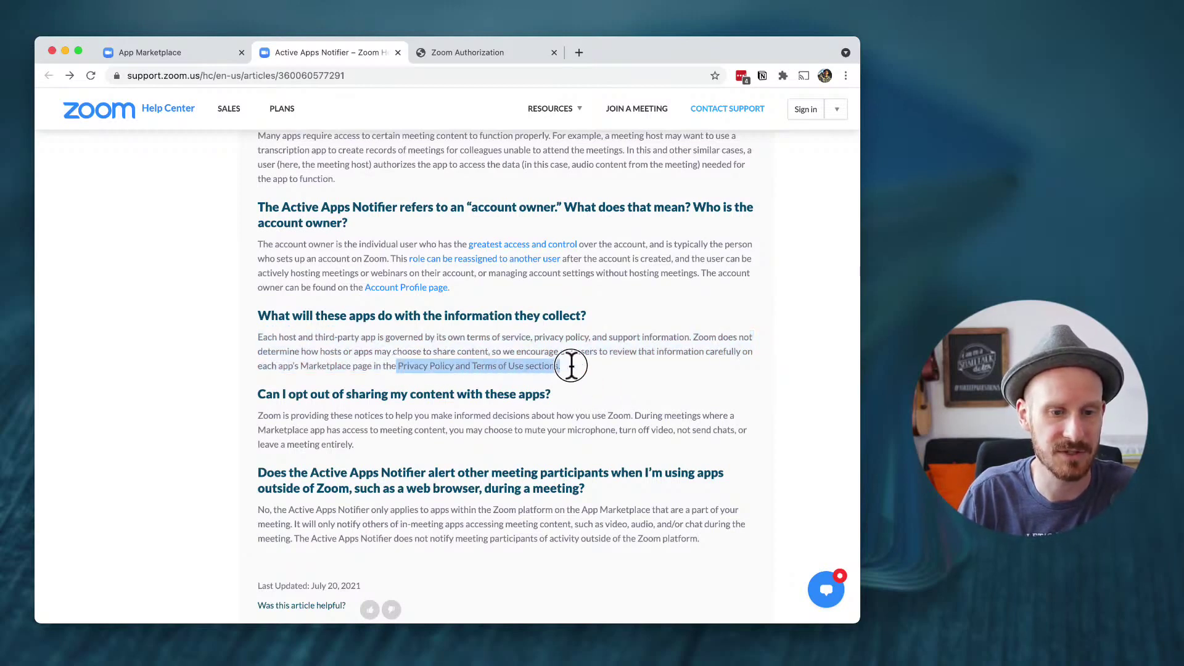
Open the Rev app's detail page from the Zoom Apps listing in the App Marketplace.
click(186, 52)
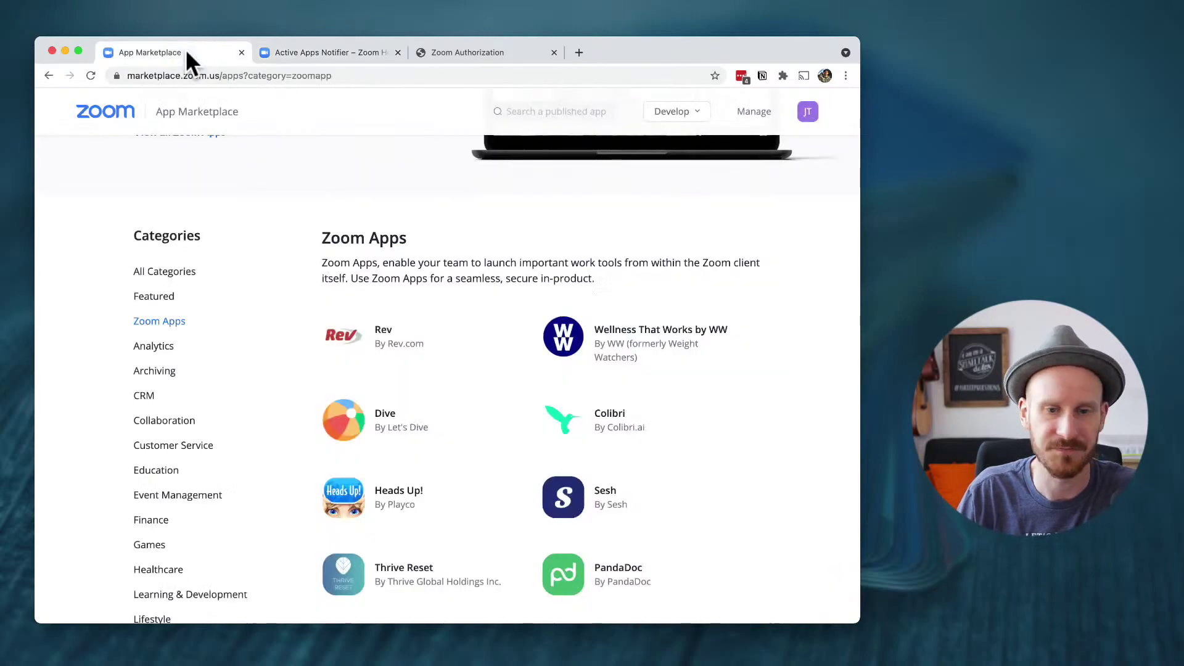
click(383, 336)
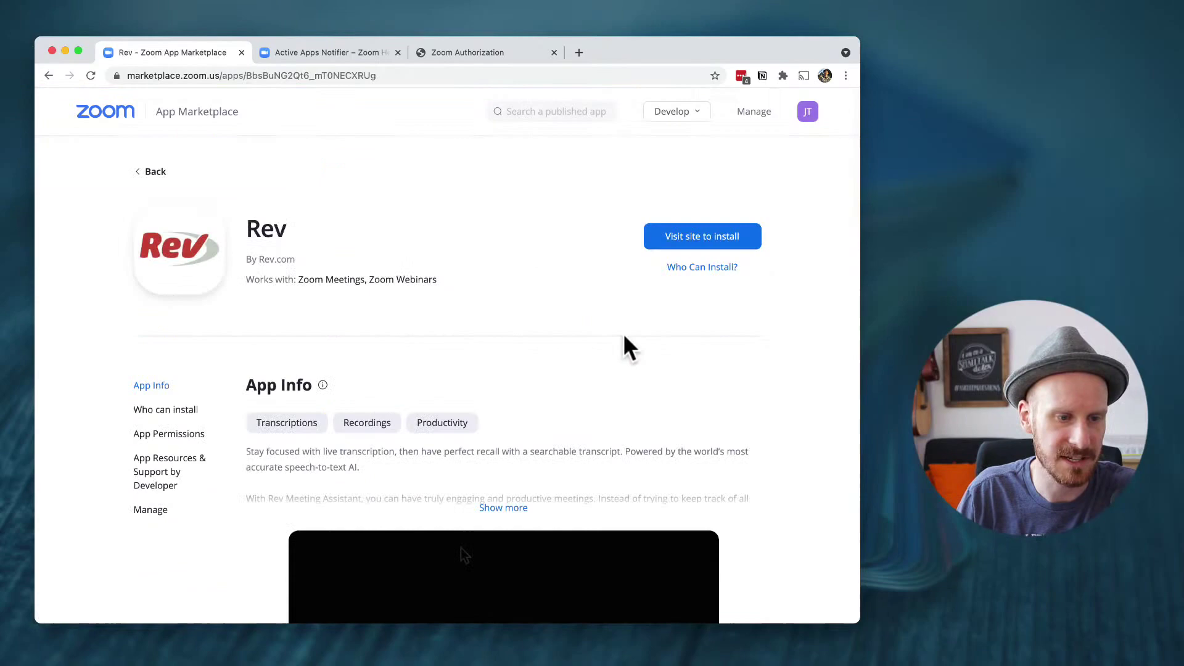
Expand Rev's full app description and look through the listing's media and who-can-install sections down to App Permissions.
scroll(623, 346, down, 1)
click(510, 487)
scroll(583, 388, down, 1)
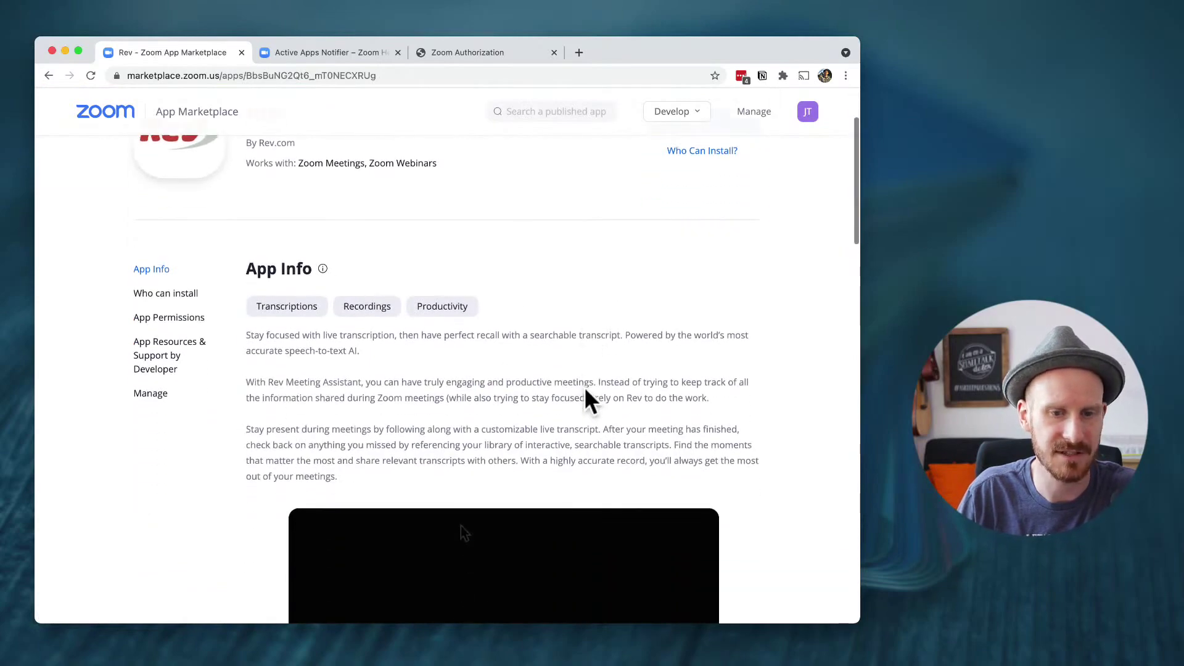
scroll(567, 355, down, 4)
scroll(567, 355, down, 6)
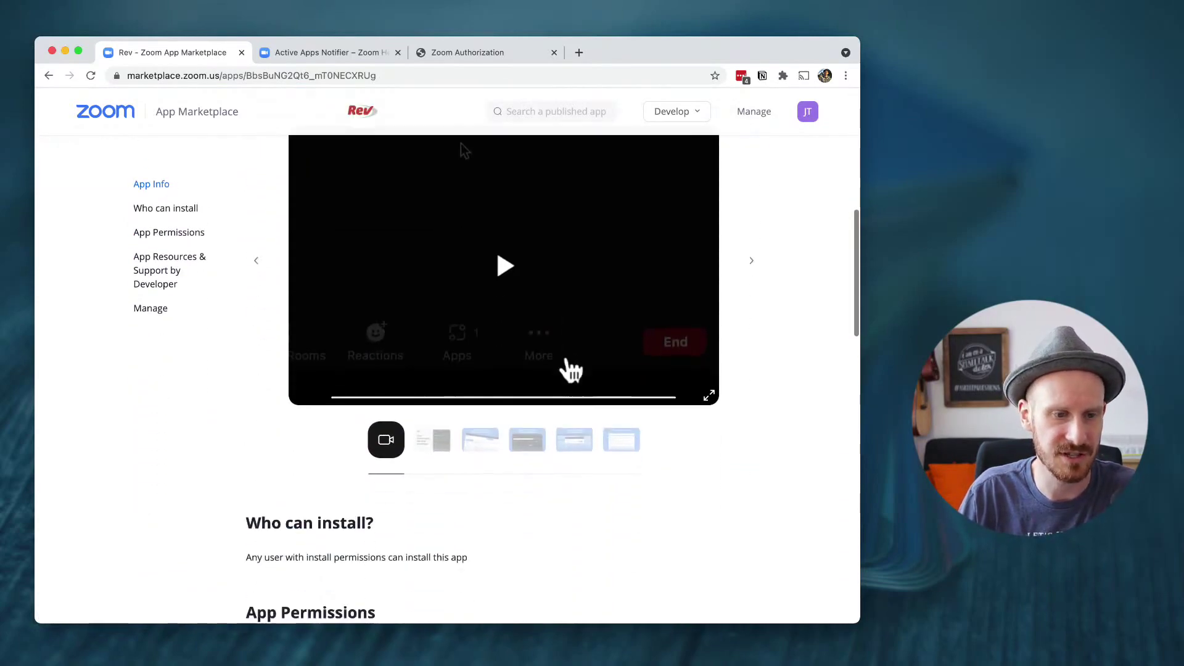
scroll(565, 354, down, 3)
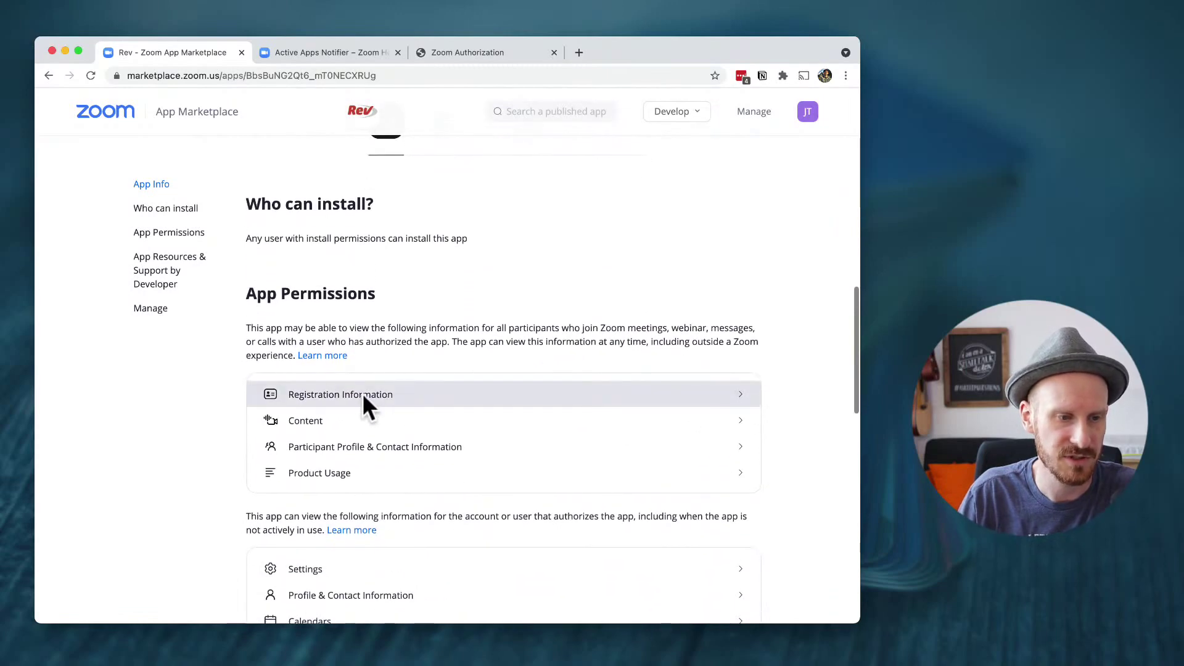
Review Rev's app permissions and expand the details of Manage Profile & Contact Information.
scroll(558, 437, down, 5)
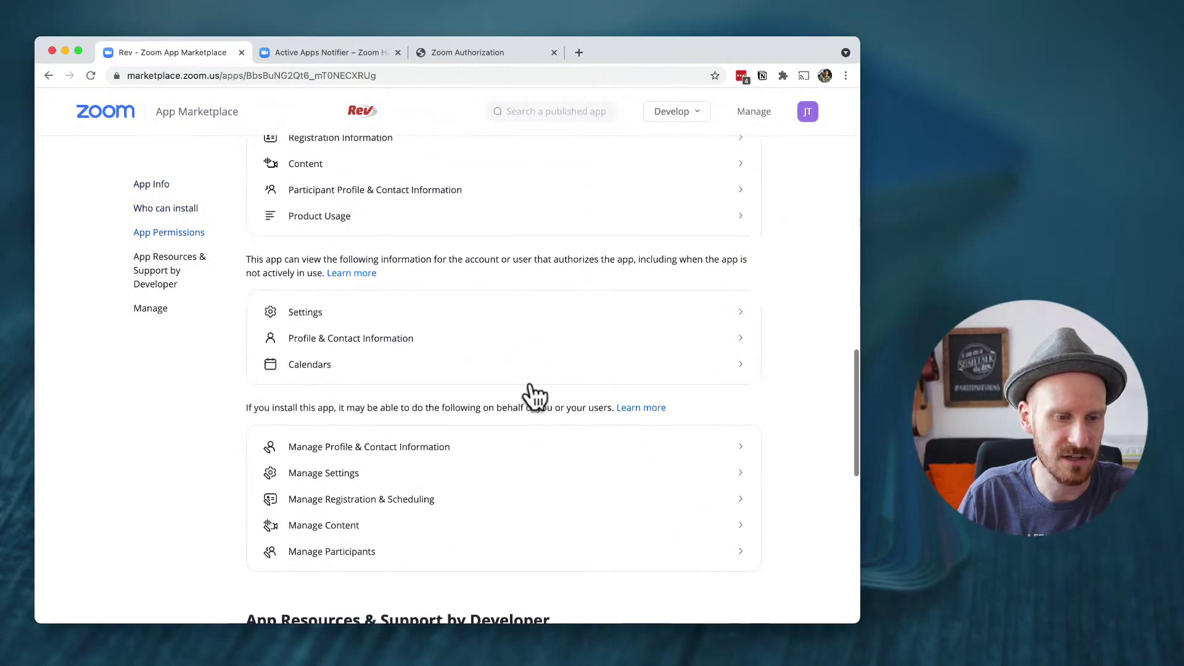
click(472, 438)
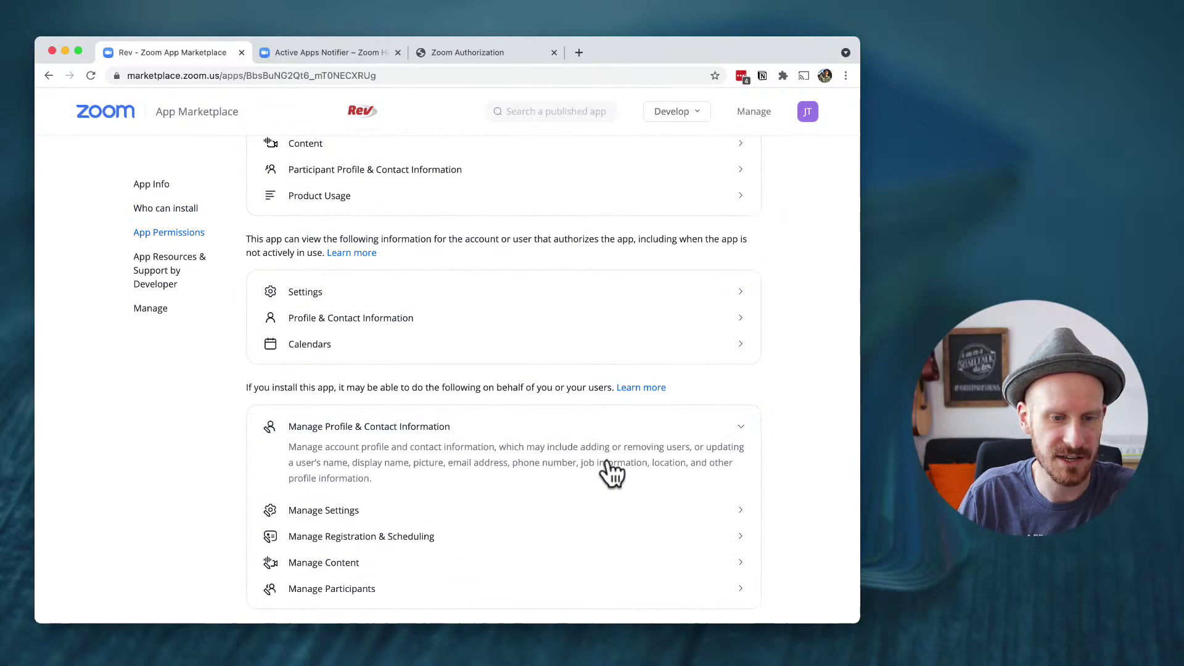
scroll(608, 457, down, 2)
scroll(618, 439, down, 1)
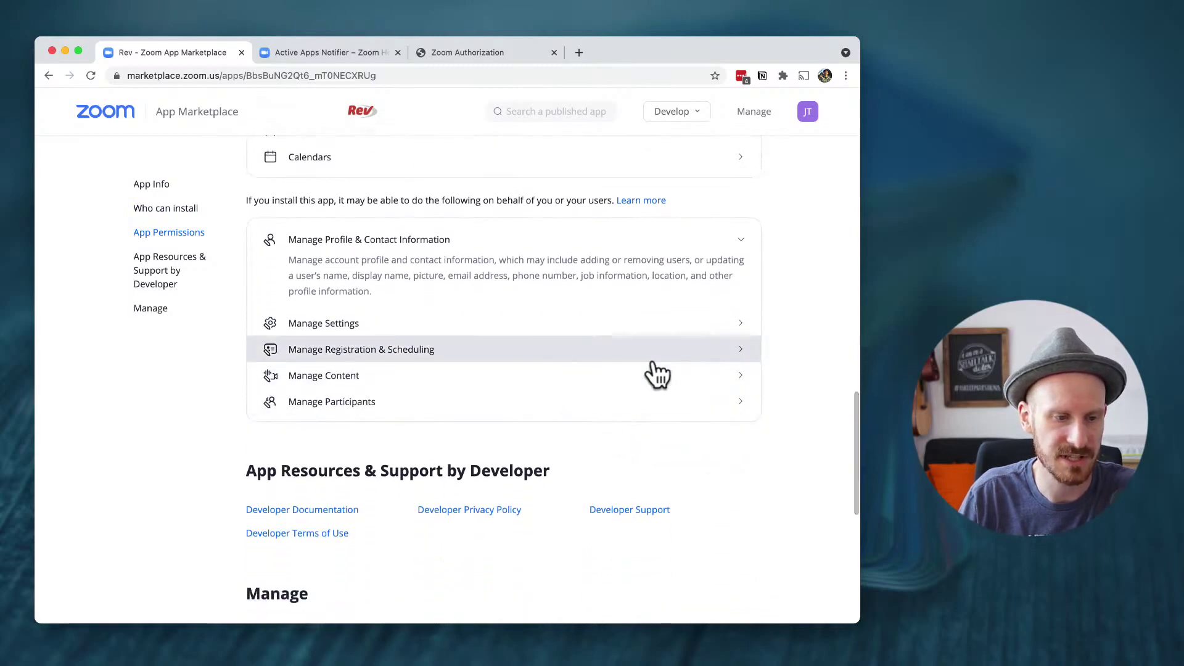
Open Rev's developer privacy policy from the listing and skim its sections on the processing of personal data.
scroll(603, 370, down, 2)
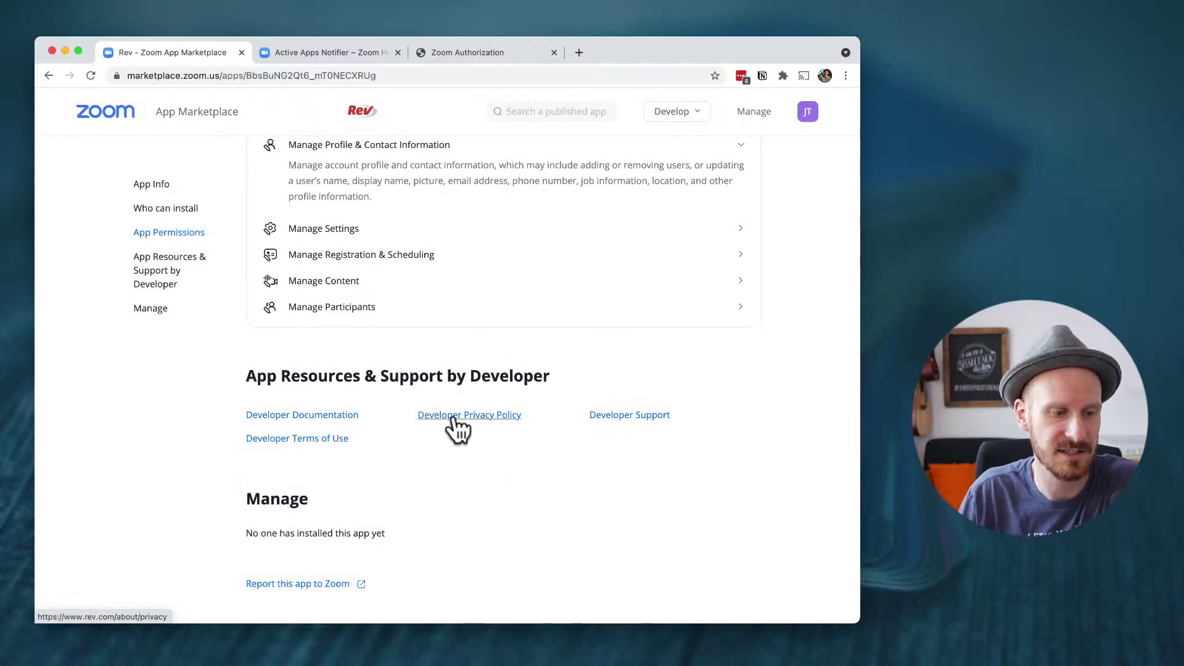
click(485, 414)
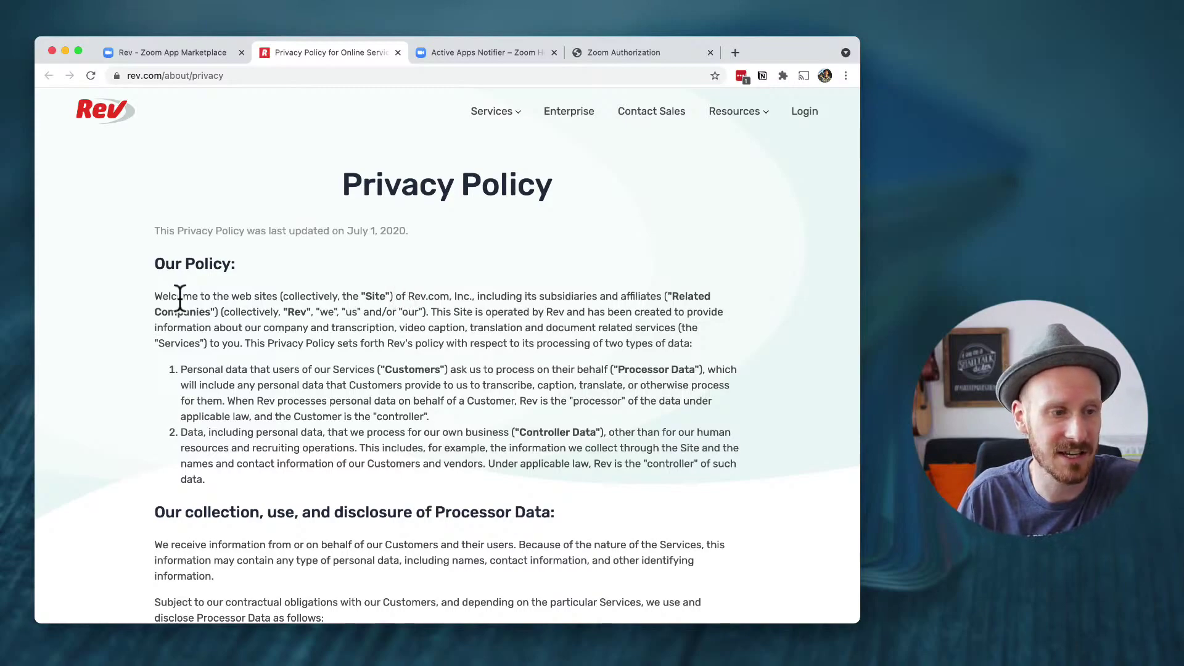
scroll(445, 346, down, 10)
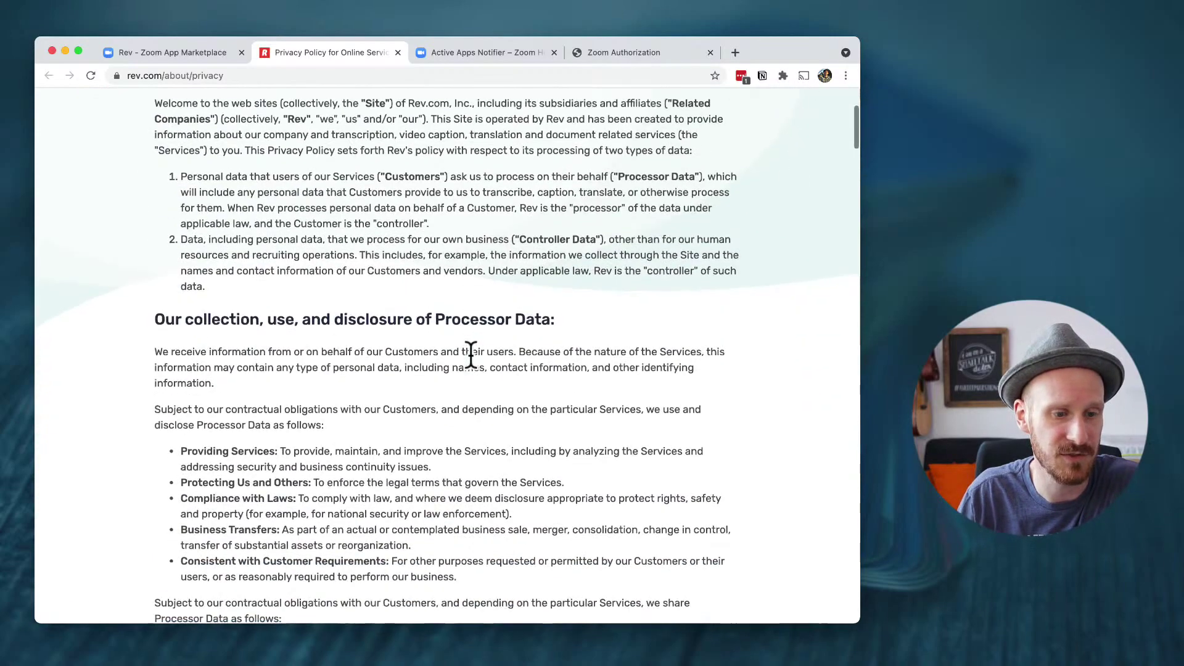
scroll(471, 356, down, 1)
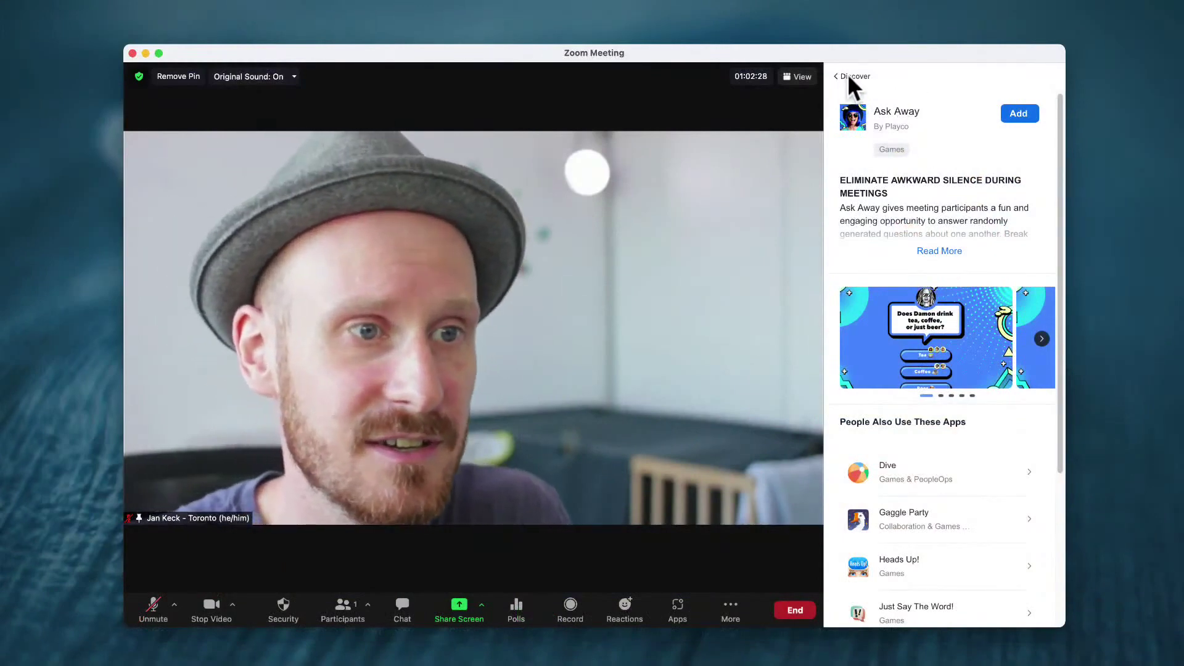
In the Zoom meeting, leave the Ask Away page, show the installed apps and open Mentimeter.
click(849, 74)
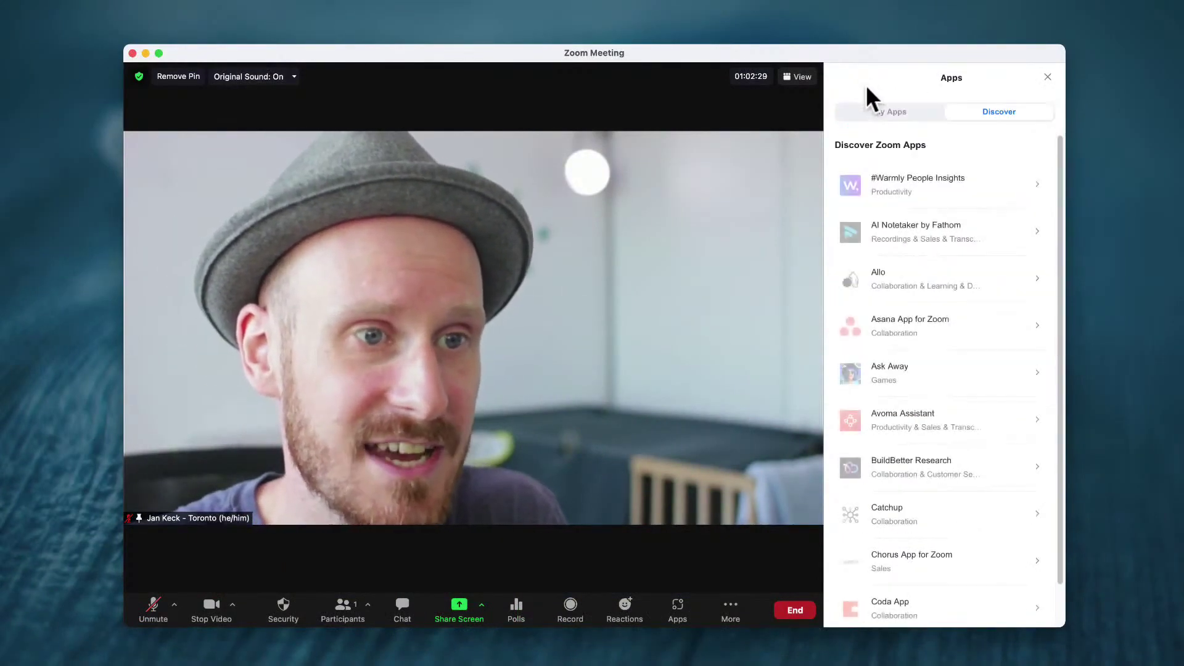
click(895, 112)
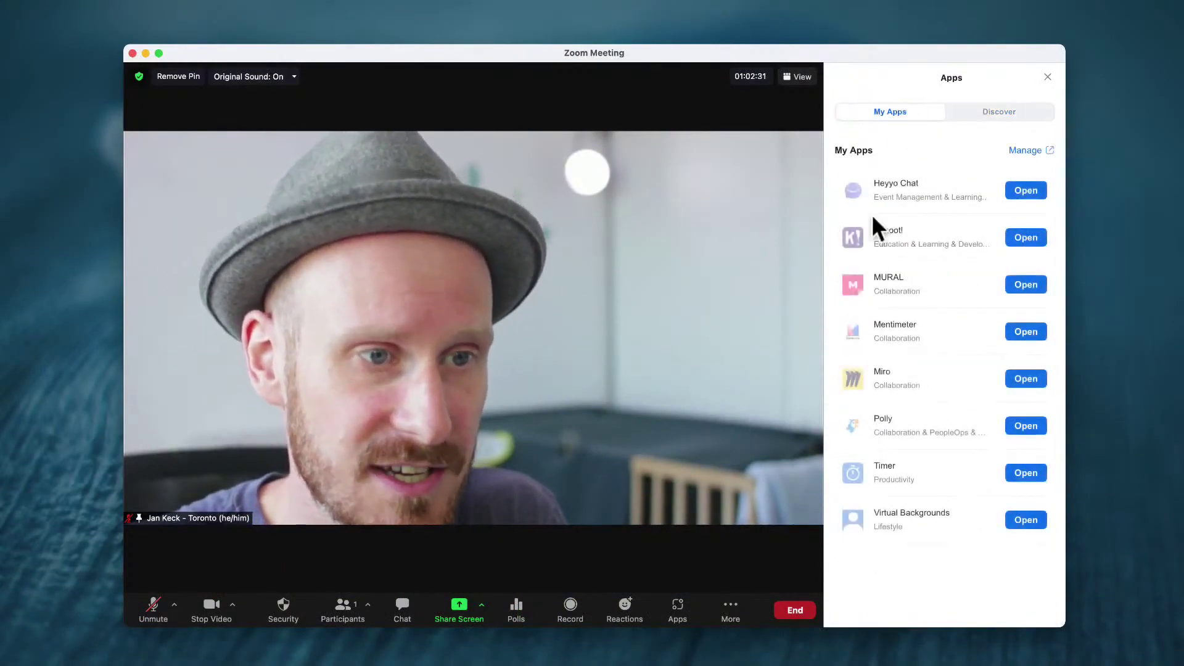
click(1026, 333)
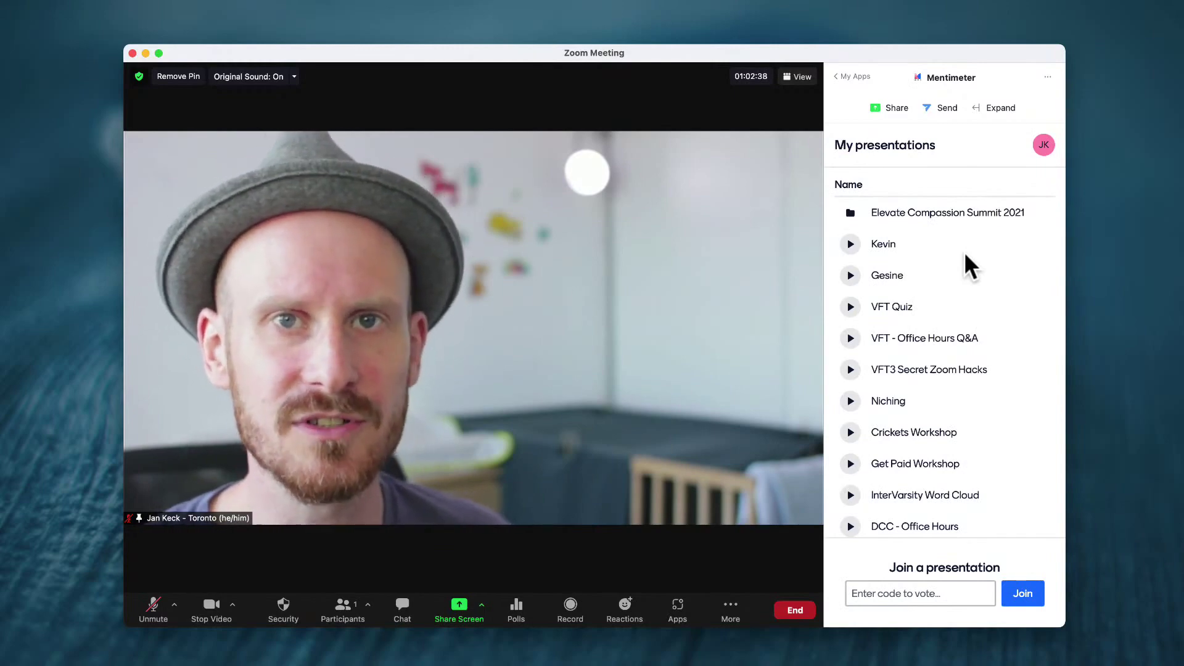
Open the Niching presentation in Mentimeter and dismiss the Send and Share onboarding tips.
click(892, 244)
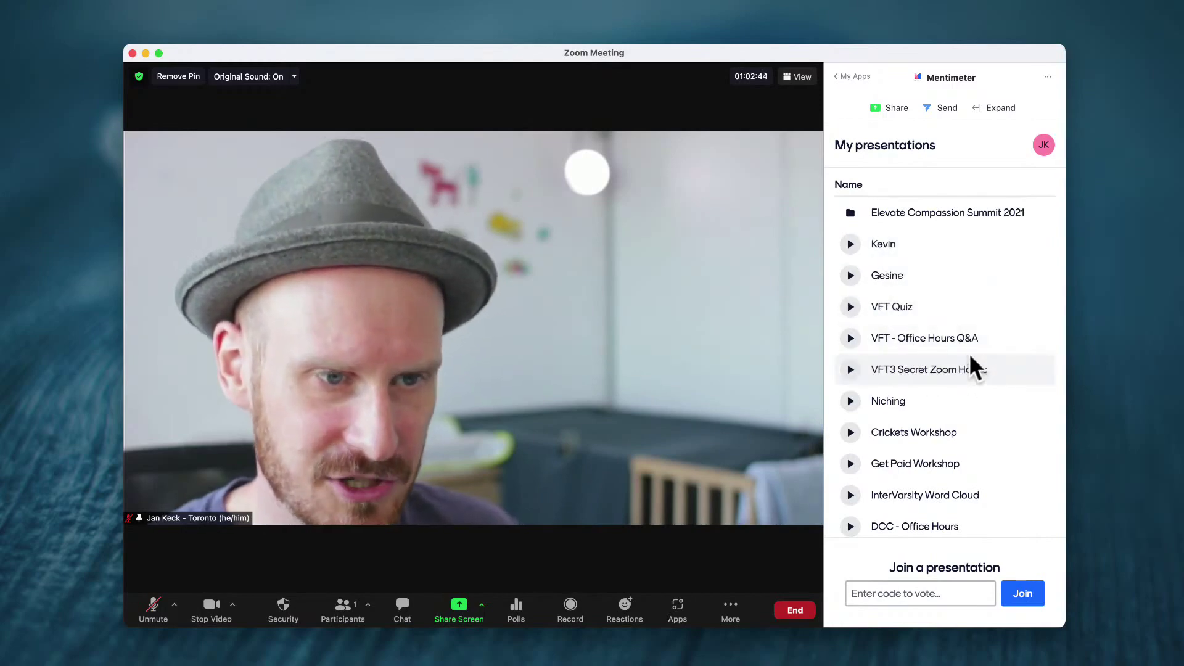
click(889, 407)
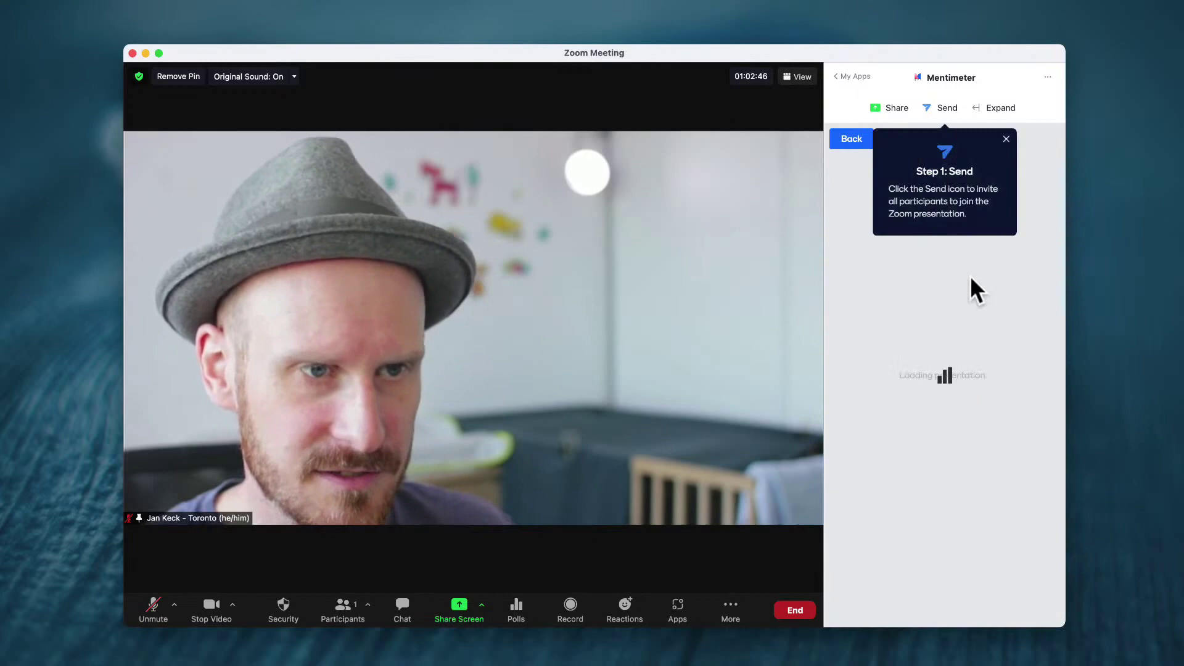
click(1006, 140)
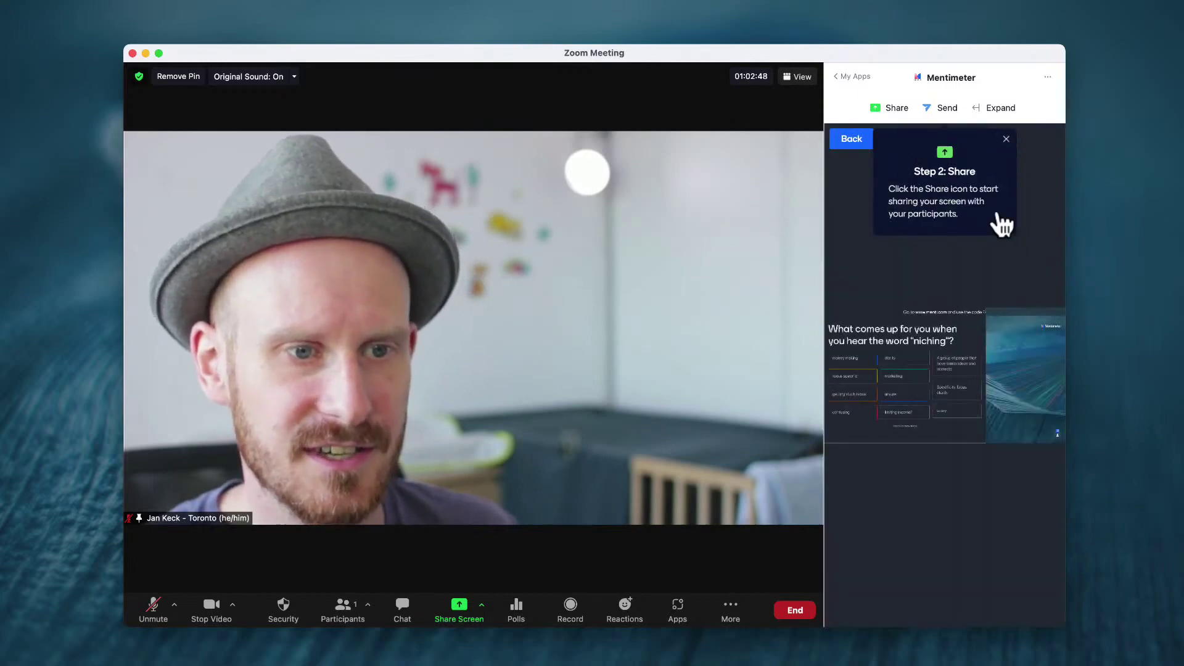
click(1006, 139)
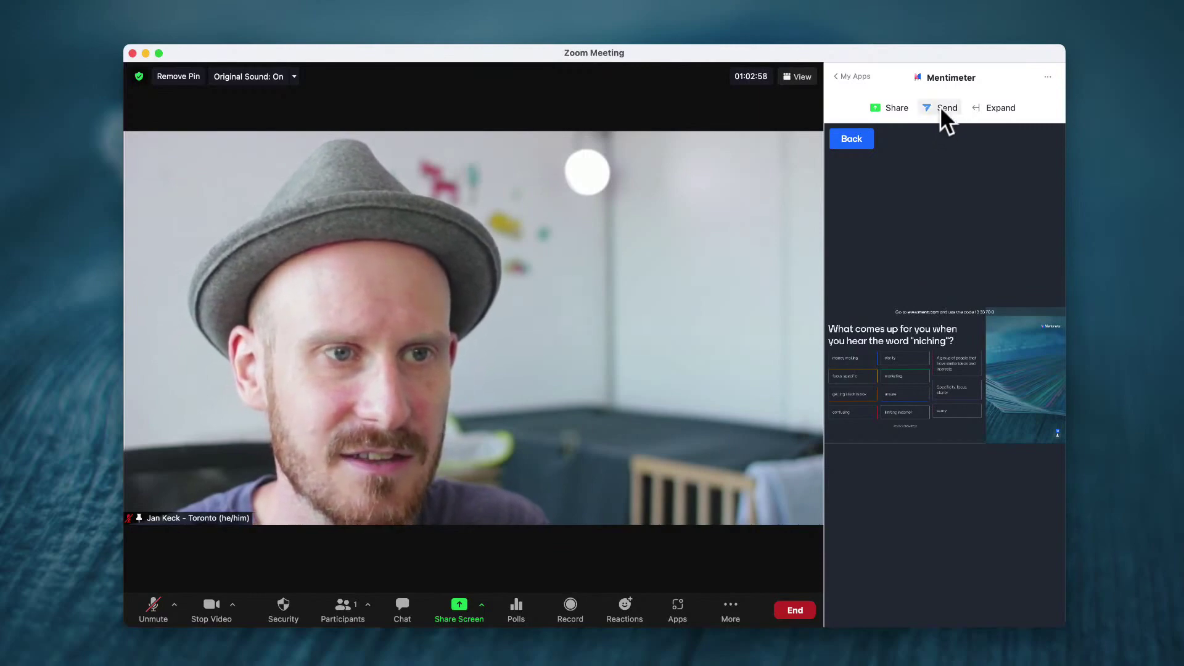
Share the Mentimeter presentation with the meeting and dismiss the participants' joining help.
click(891, 107)
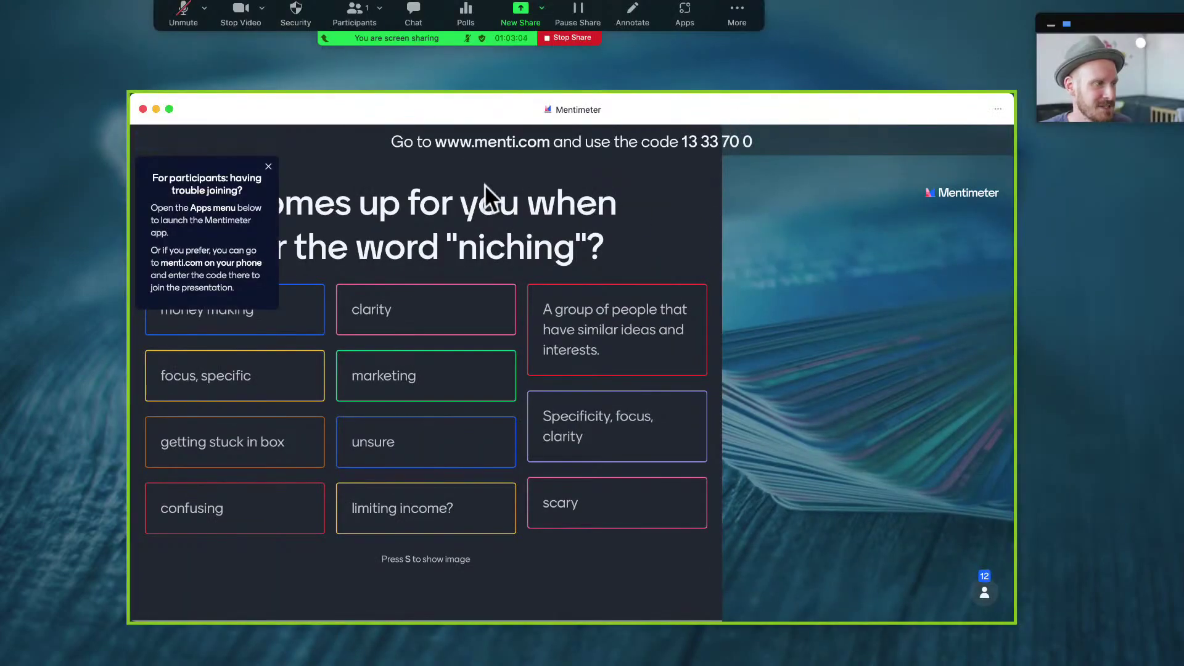
click(269, 167)
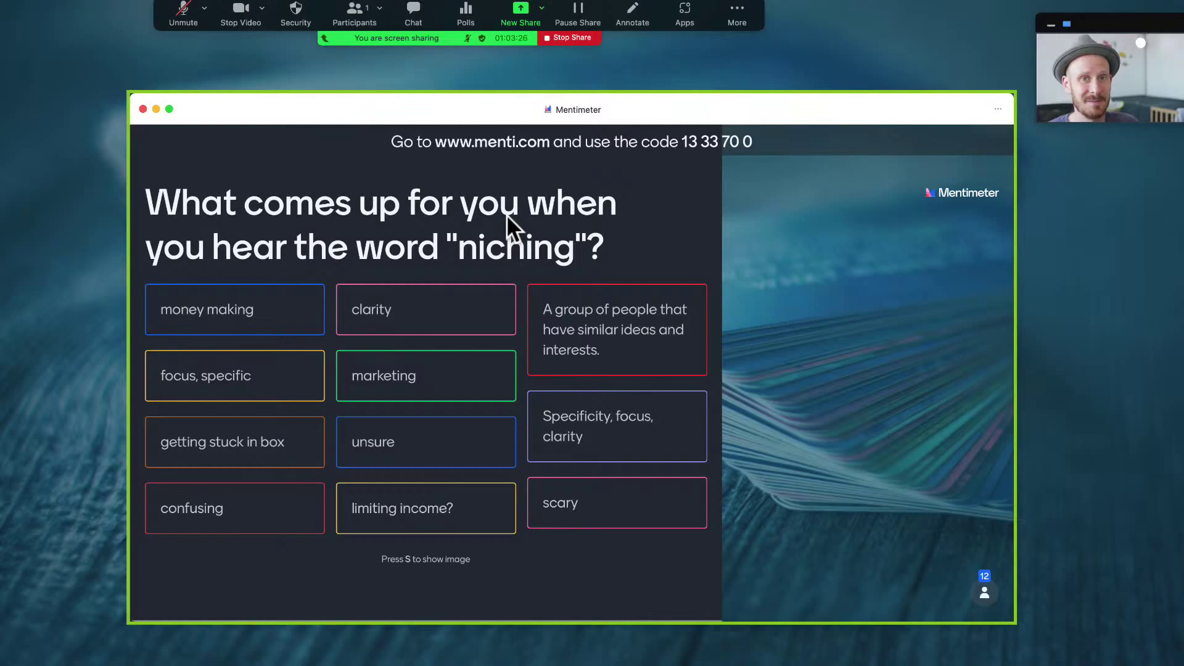
Copy the presentation's voting link and send it to everyone in the meeting chat.
mouse_move(435, 132)
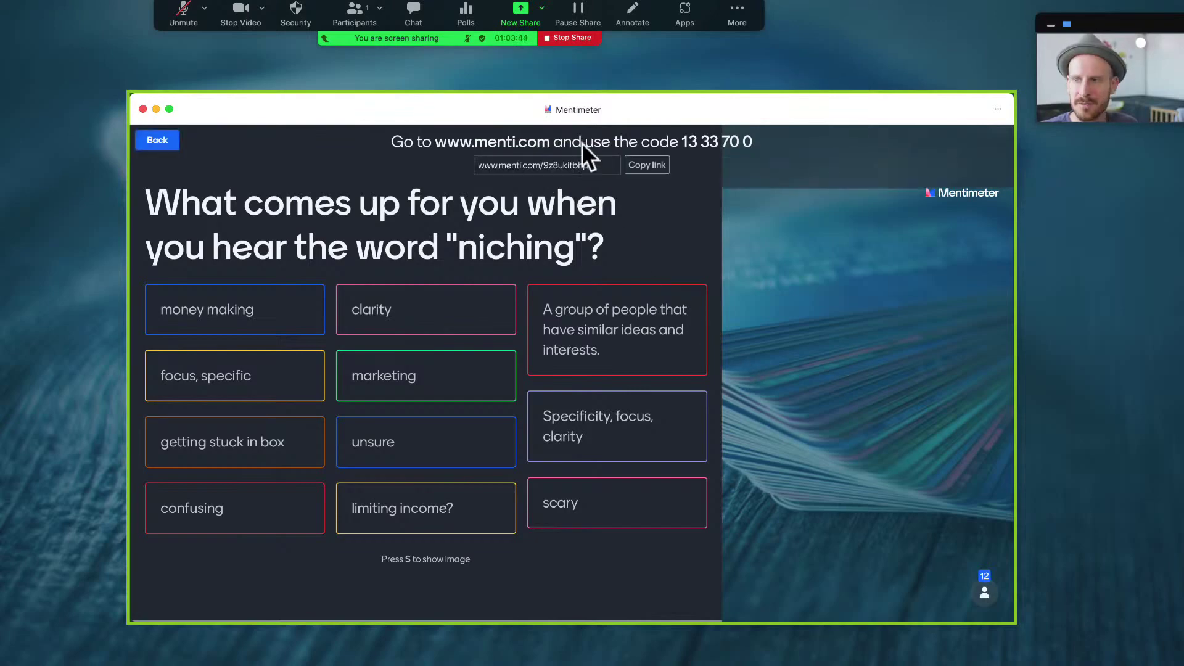
mouse_move(593, 142)
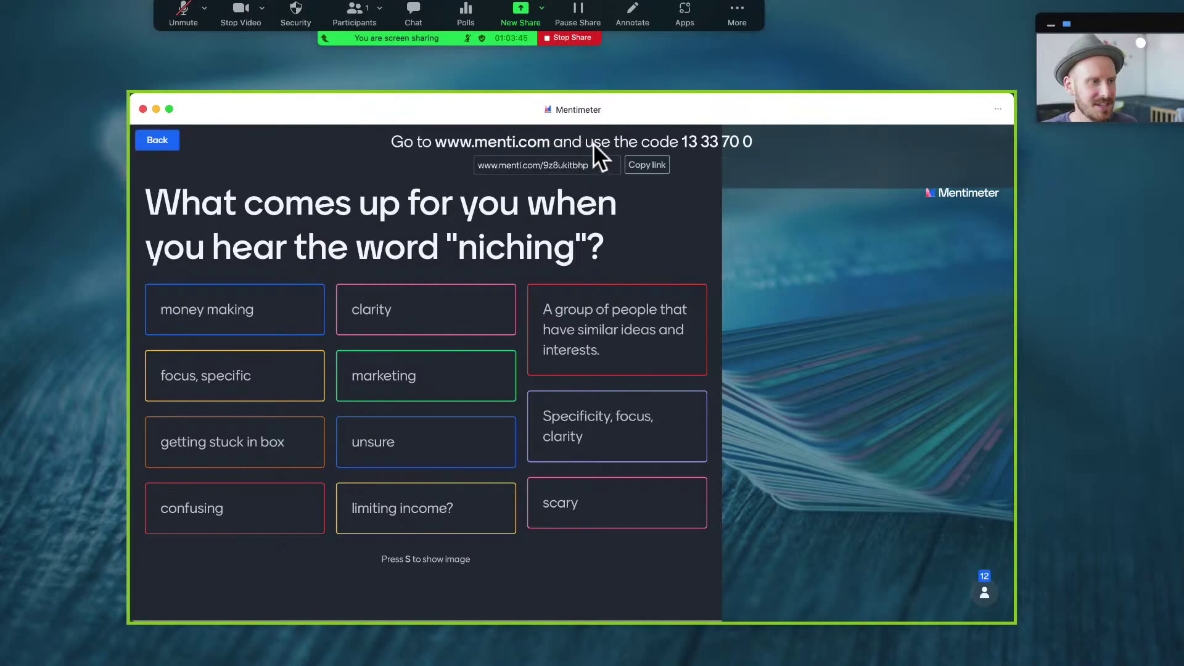
click(637, 164)
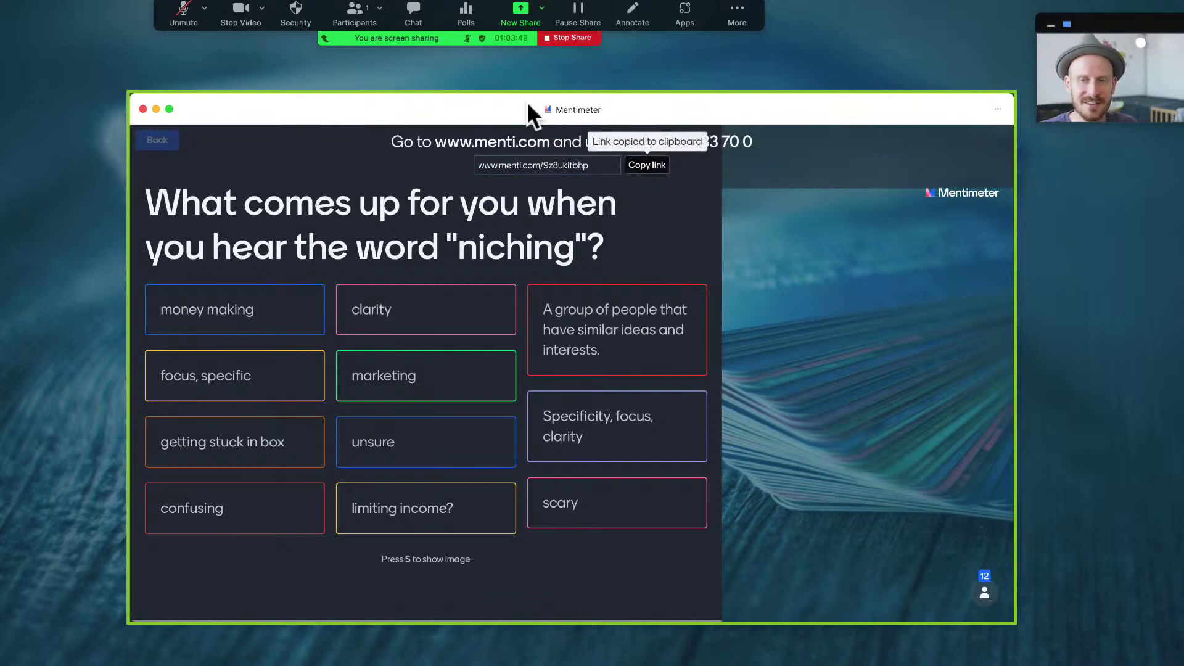
click(417, 8)
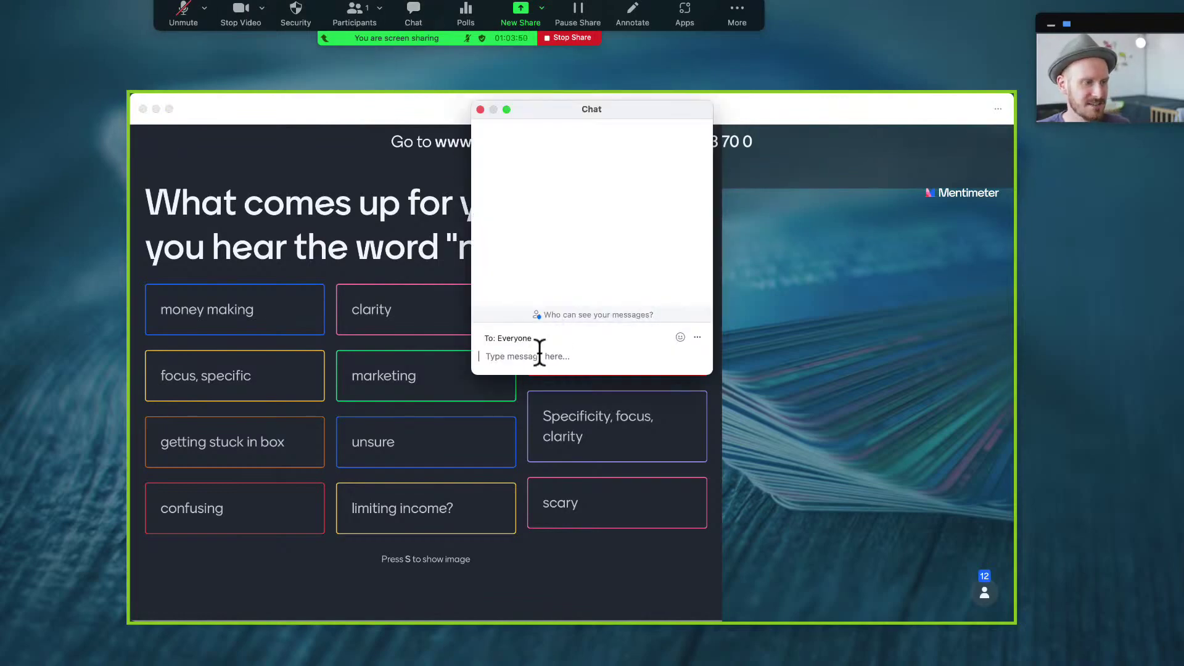
key(super+v)
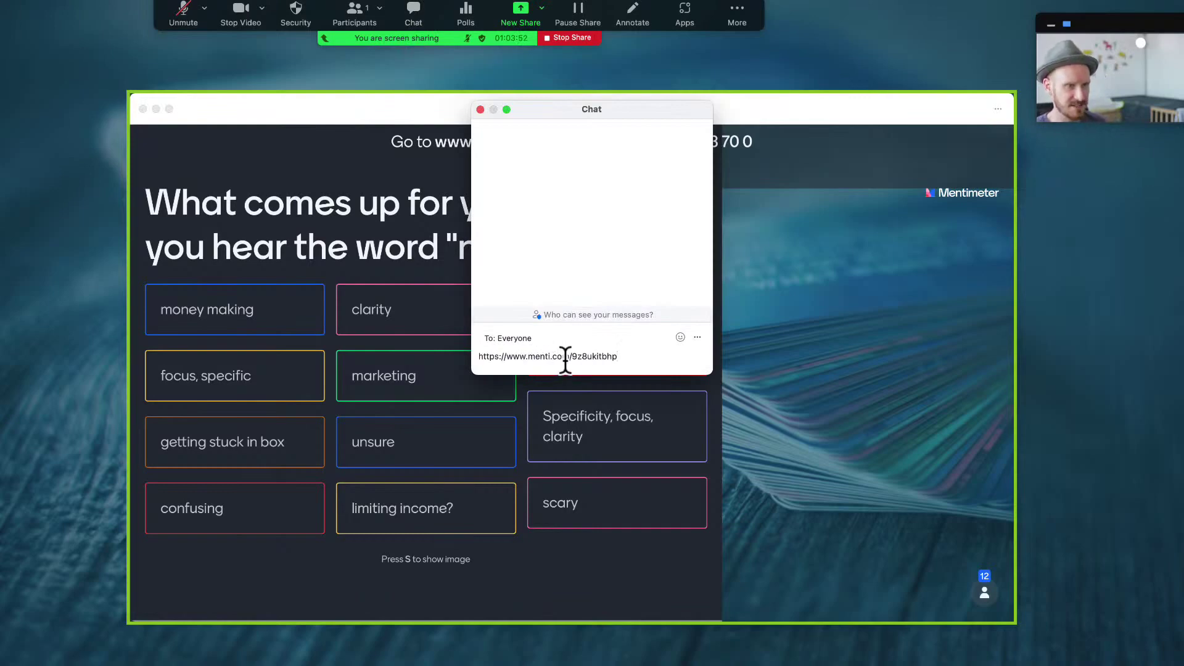
key(Return)
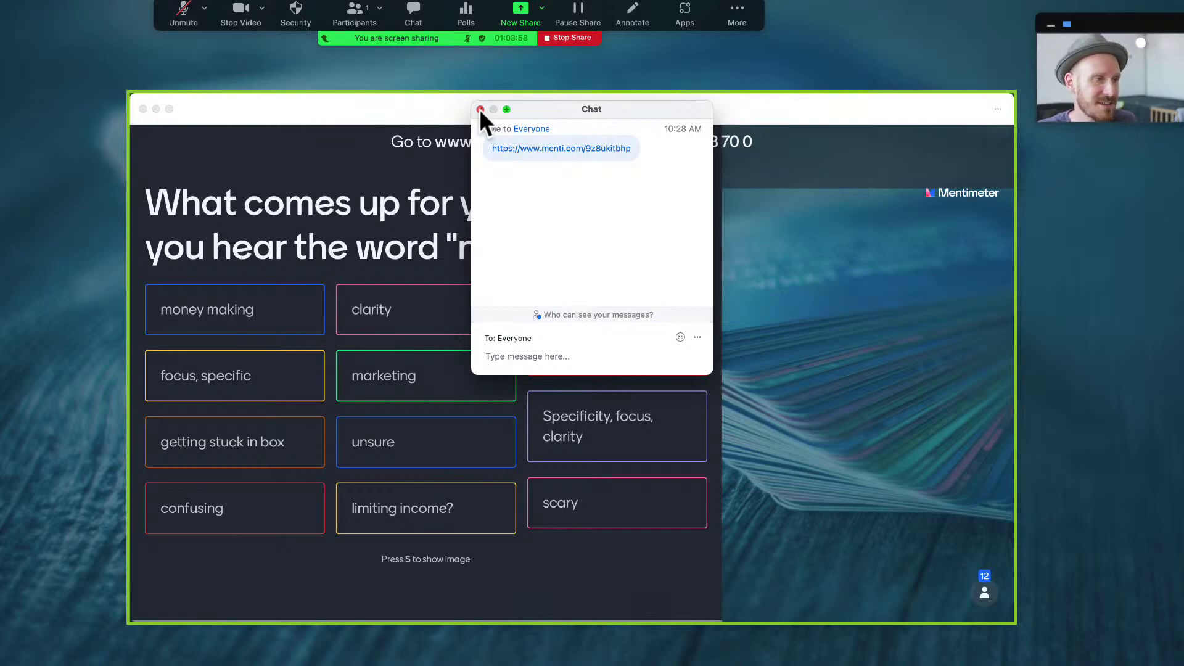
Open the Mentimeter voting page from the chat link and stop the screen share.
click(562, 148)
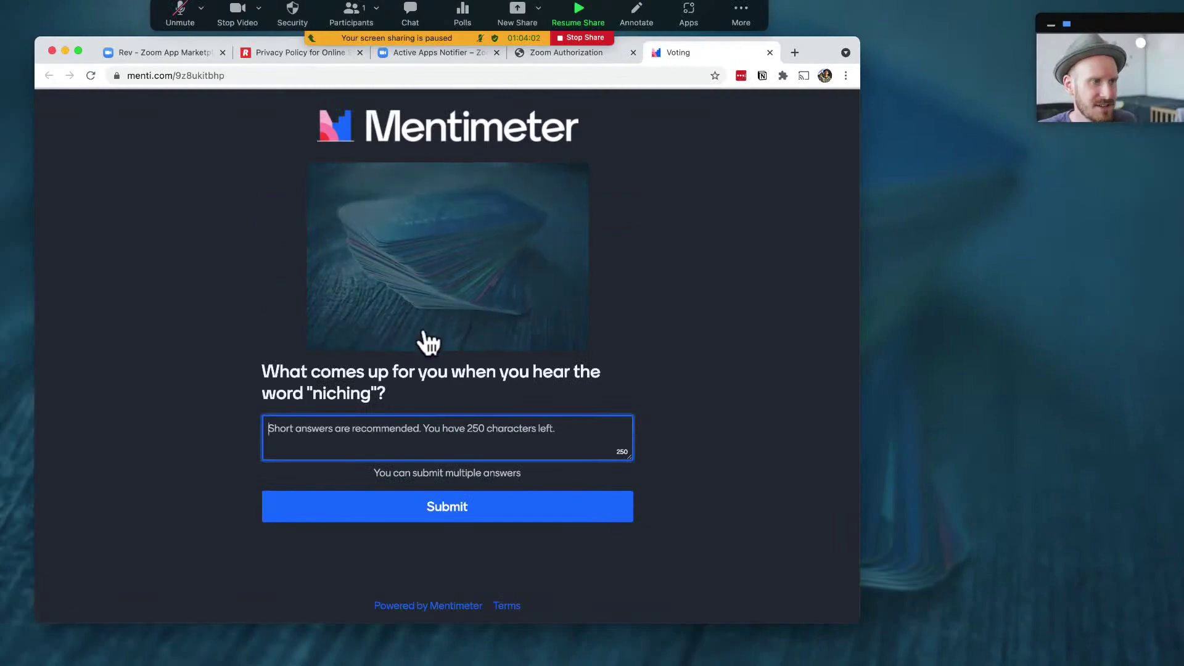
click(585, 37)
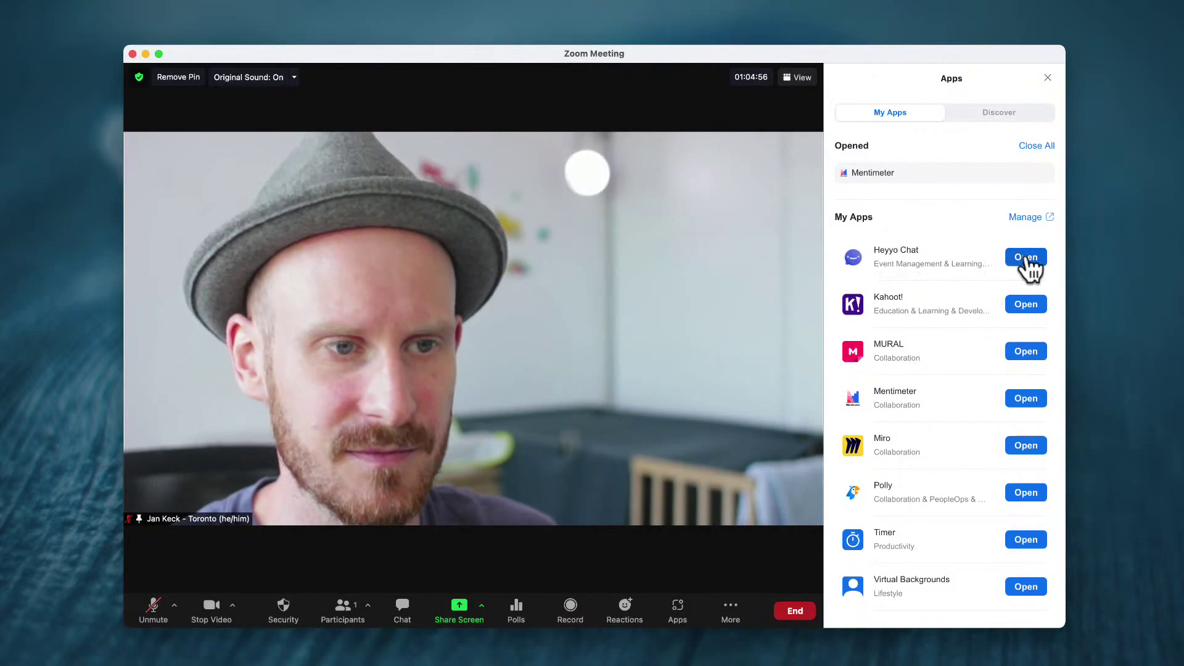
Open Kahoot! from the installed apps and try its Send option for meeting participants.
click(1027, 304)
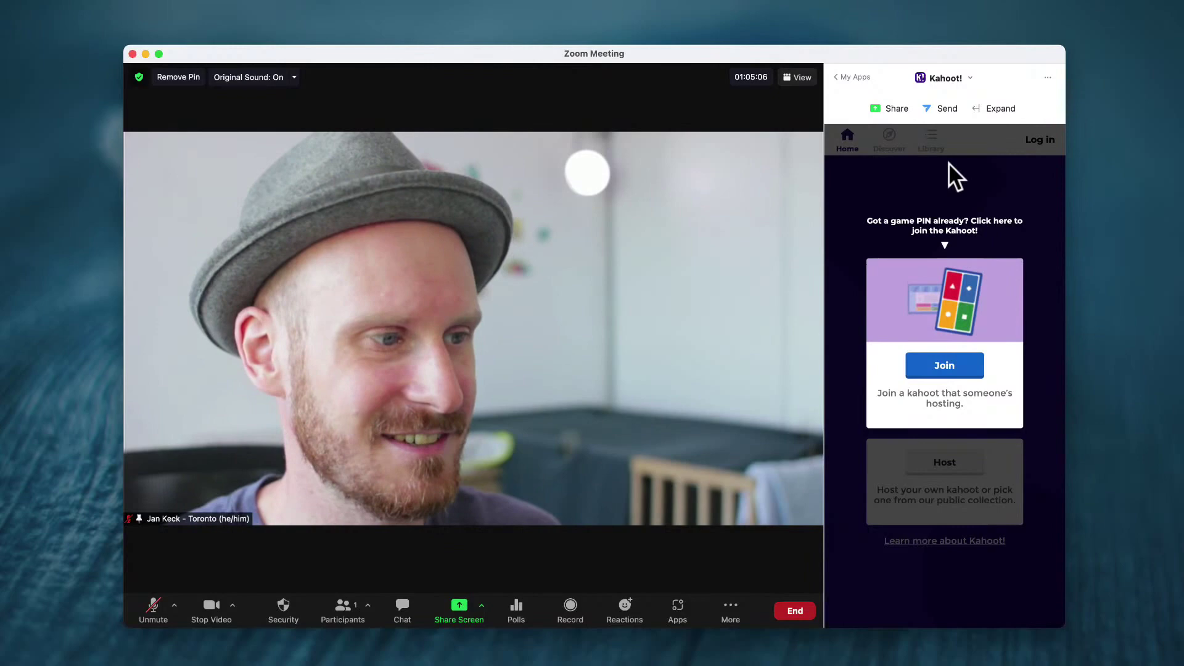
click(936, 106)
click(961, 131)
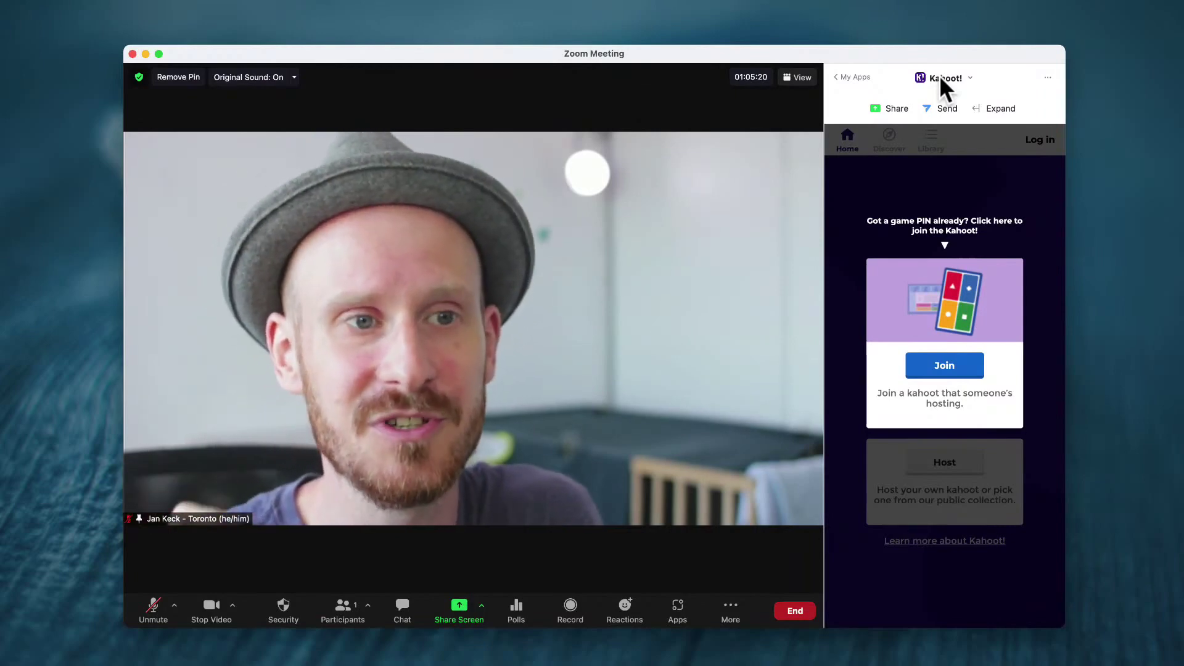
Open MURAL from the installed apps, start sharing a mural, and go back to the app list.
click(854, 77)
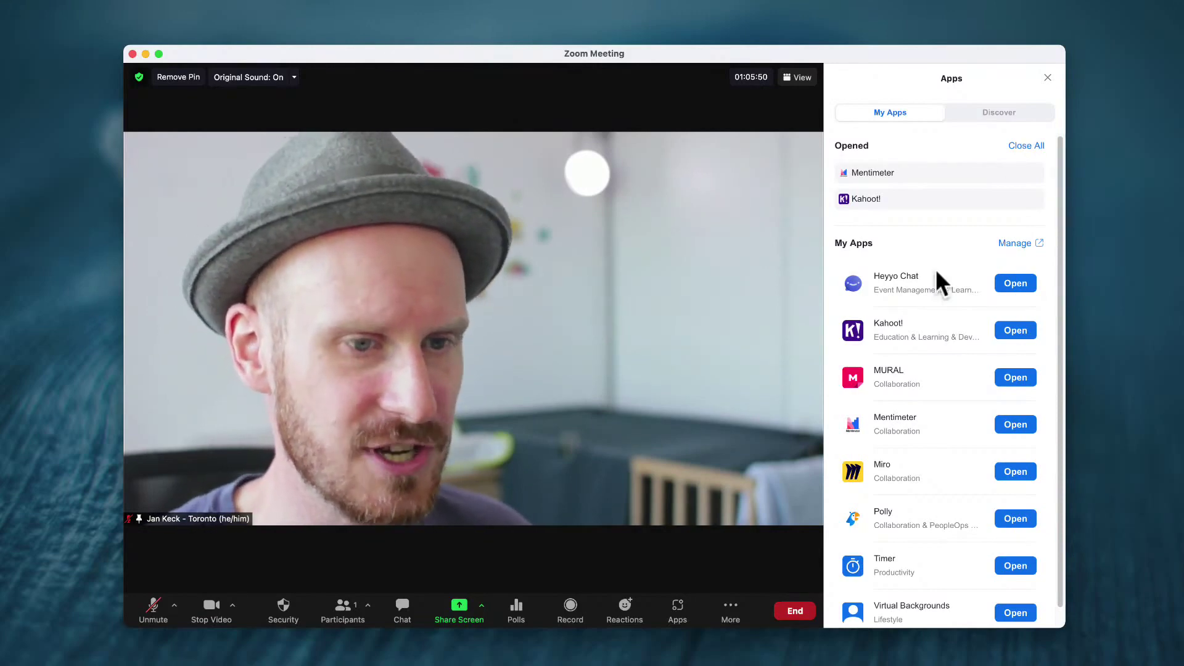
click(1009, 376)
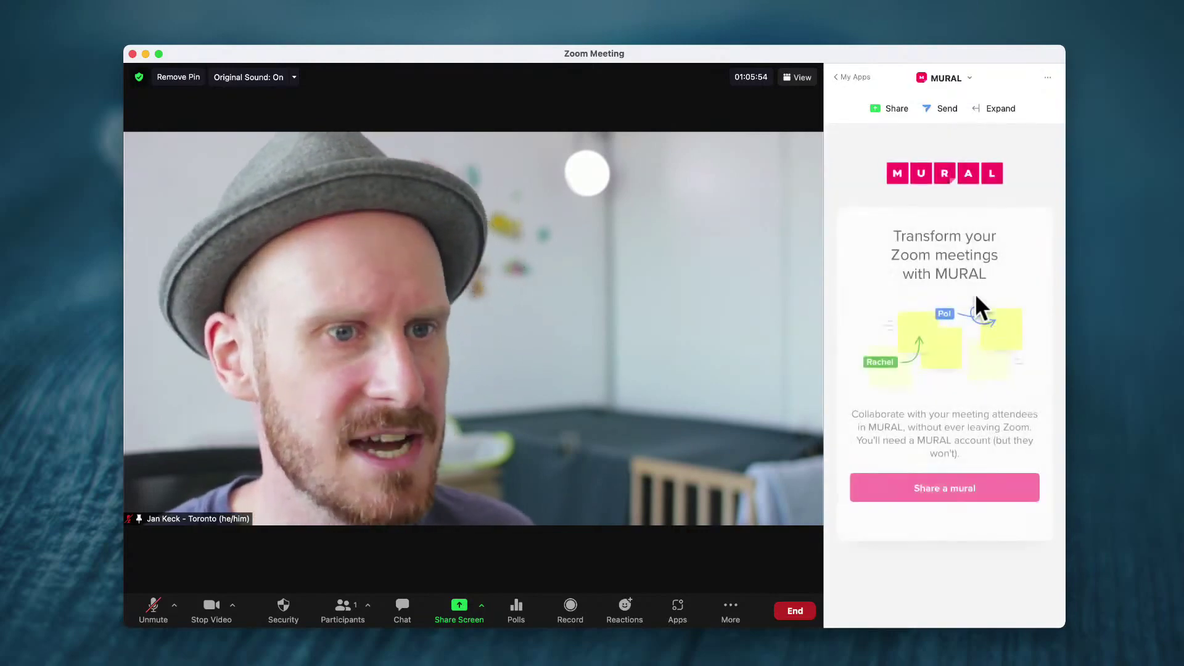
click(956, 487)
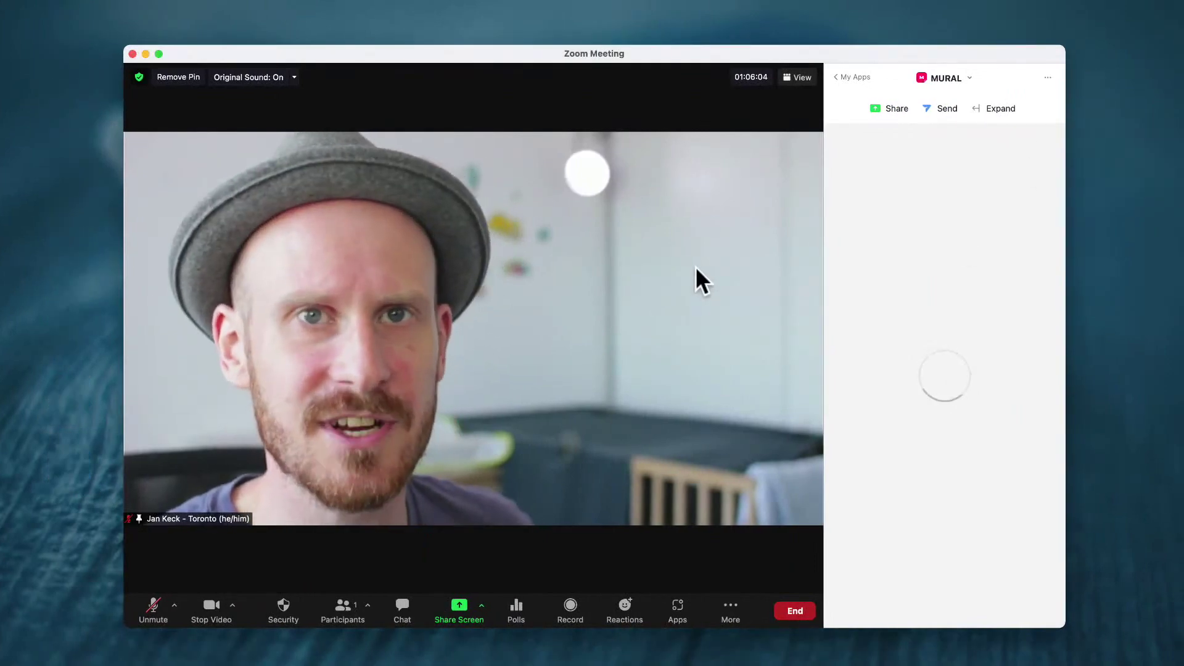
click(853, 78)
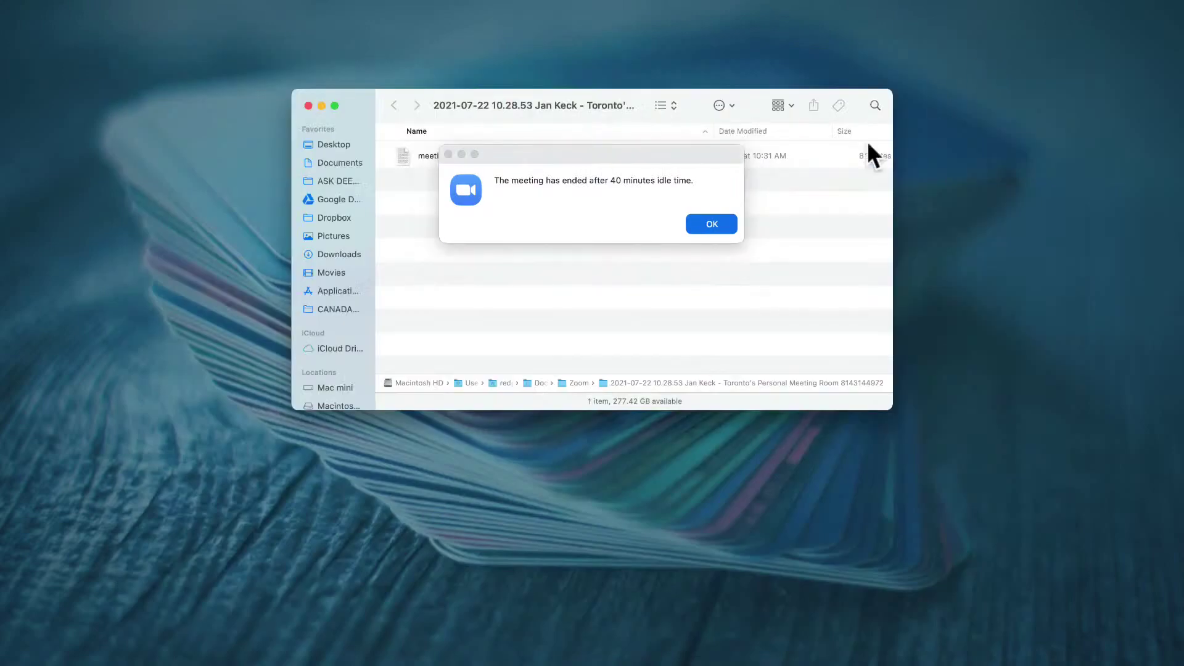
Dismiss the notice about the meeting ending.
click(729, 223)
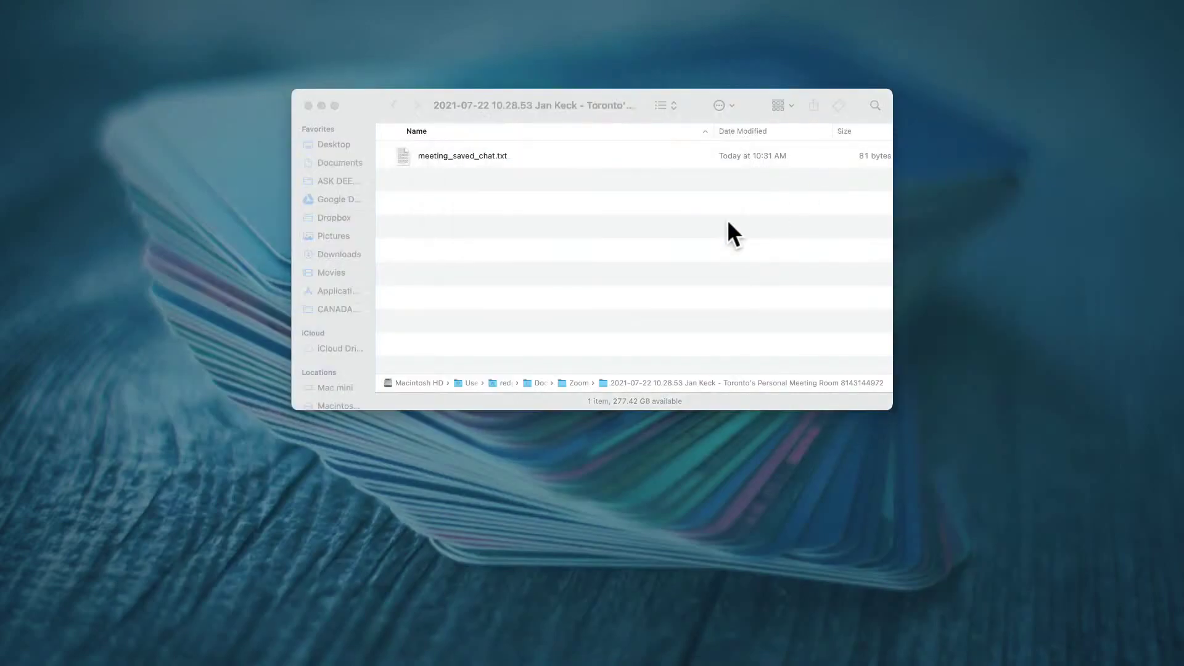